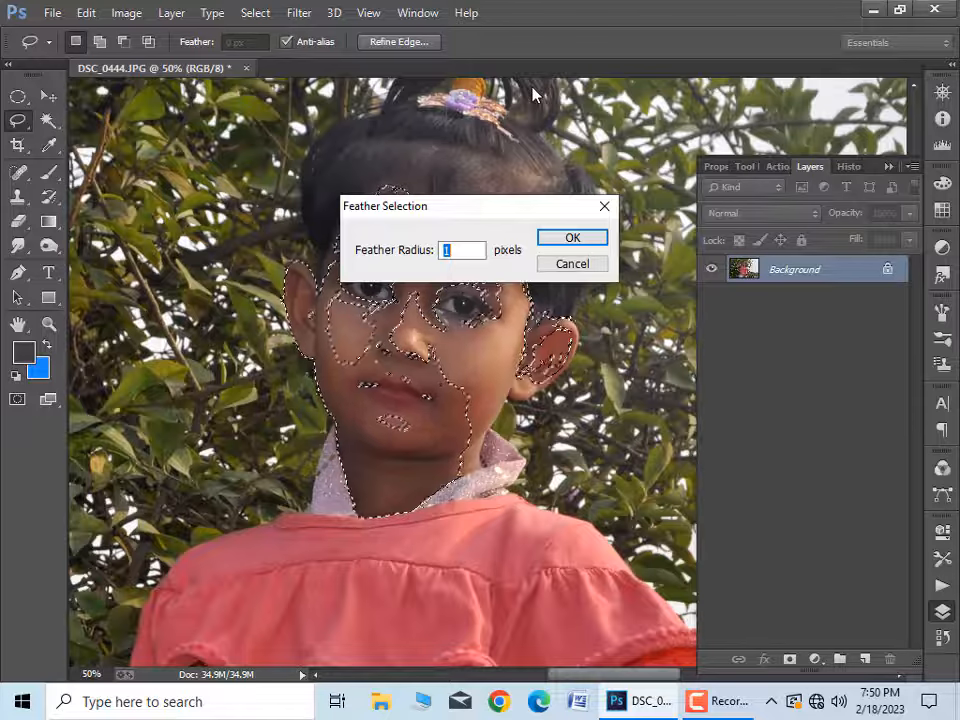
Step: Feather the selection around the girl's face, neck and ear two times in a row
{"action": "key", "text": "Return"}
{"action": "right_click", "coordinate": [422, 408]}
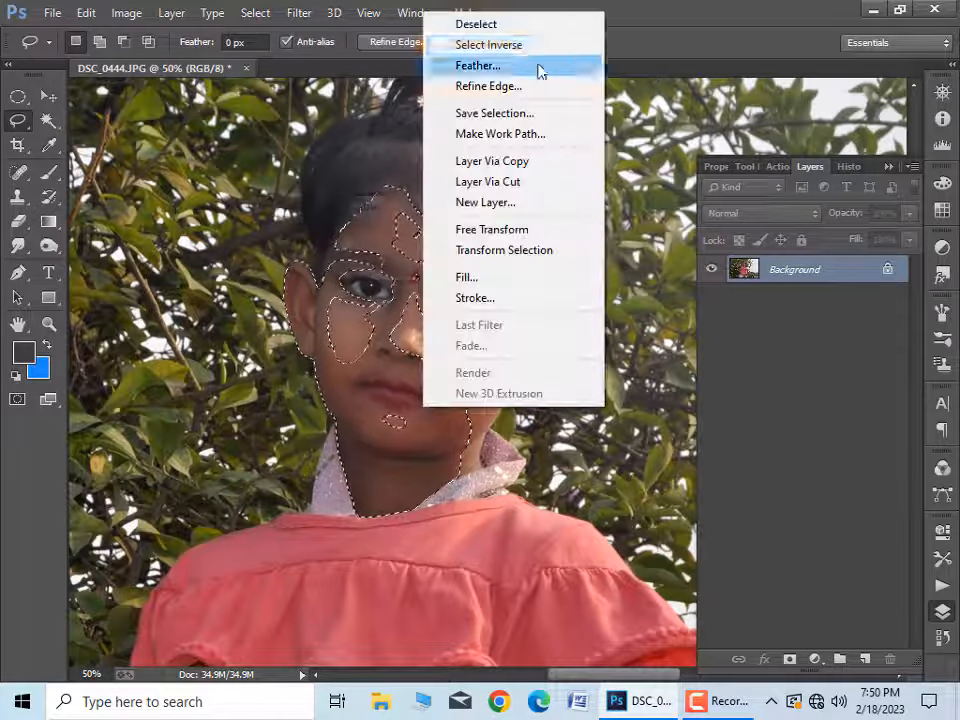
{"action": "left_click", "coordinate": [540, 66]}
{"action": "key", "text": "Return"}
Step: Brighten the selected face with Curves, raising the midtones from input 92 to output 119
{"action": "left_click", "coordinate": [76, 10]}
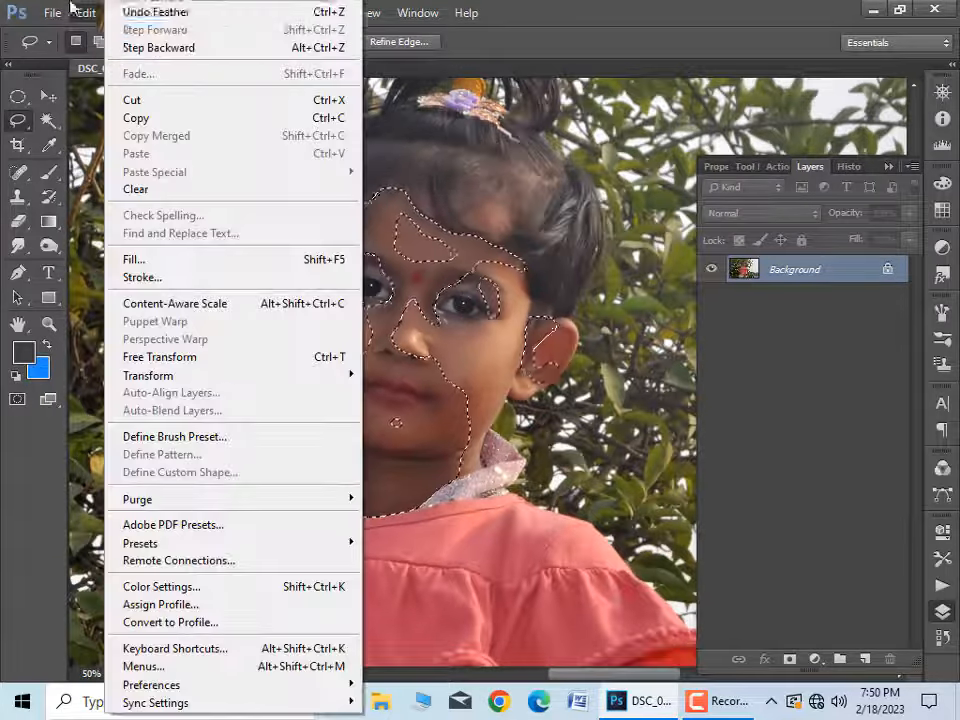
{"action": "left_click", "coordinate": [125, 13]}
{"action": "mouse_move", "coordinate": [160, 60]}
{"action": "left_click", "coordinate": [385, 95]}
{"action": "left_click_drag", "start_coordinate": [739, 406], "coordinate": [735, 388]}
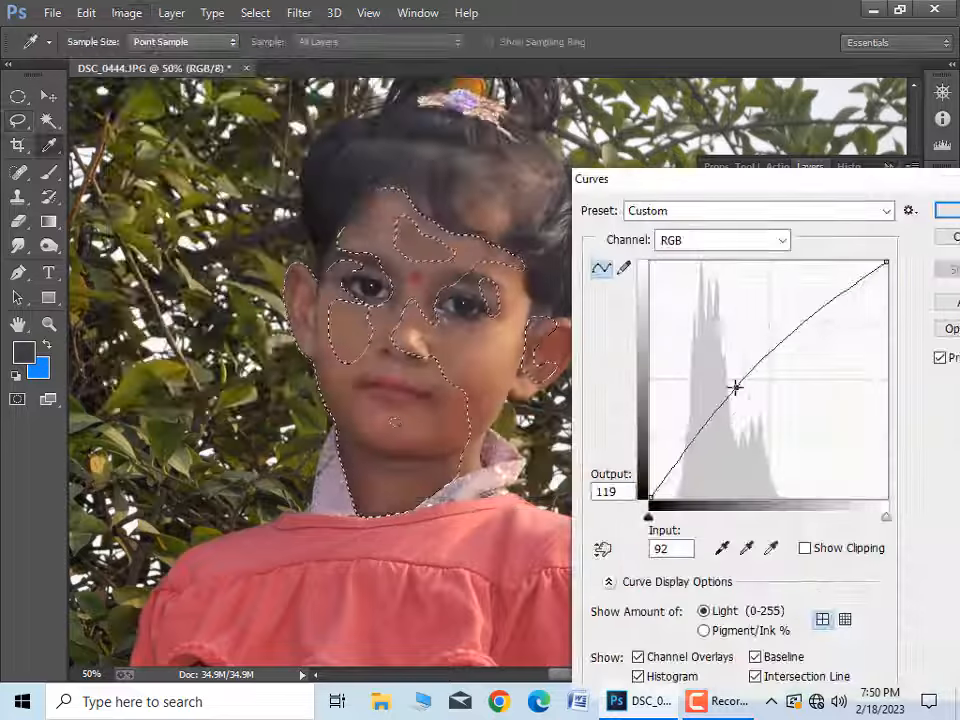
{"action": "left_click", "coordinate": [952, 210]}
Step: Feather the face selection once more to soften its edges
{"action": "right_click", "coordinate": [392, 274]}
{"action": "left_click", "coordinate": [473, 331]}
{"action": "key", "text": "Return"}
Step: Brighten the selected face with Curves by moving the white point to input 200, output 255
{"action": "left_click", "coordinate": [126, 13]}
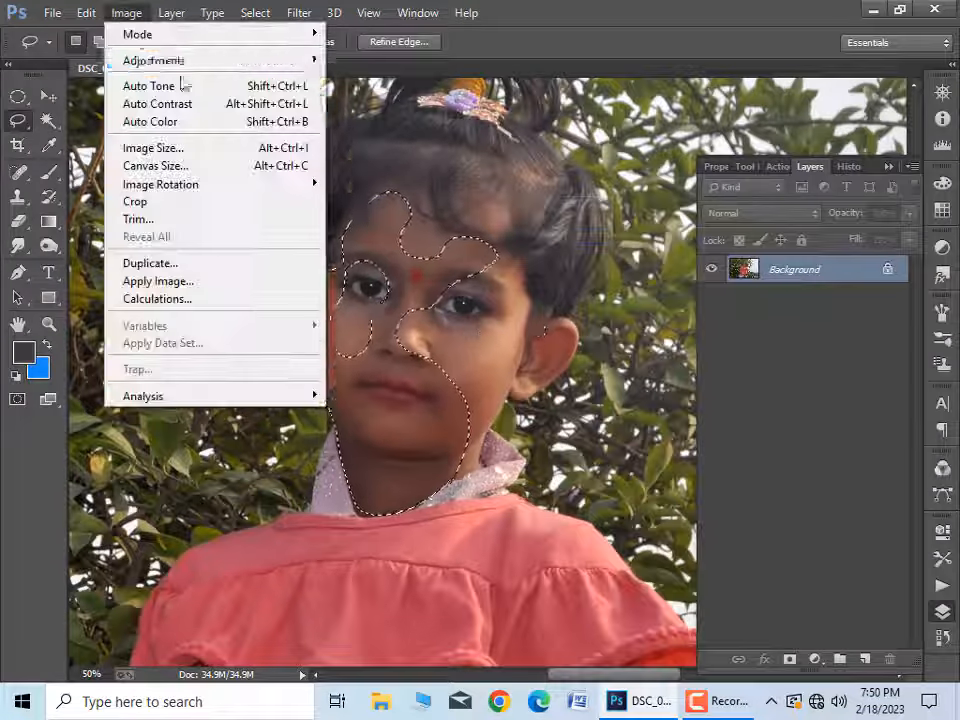
{"action": "mouse_move", "coordinate": [160, 58]}
{"action": "left_click", "coordinate": [385, 95]}
{"action": "left_click_drag", "start_coordinate": [887, 262], "coordinate": [834, 261]}
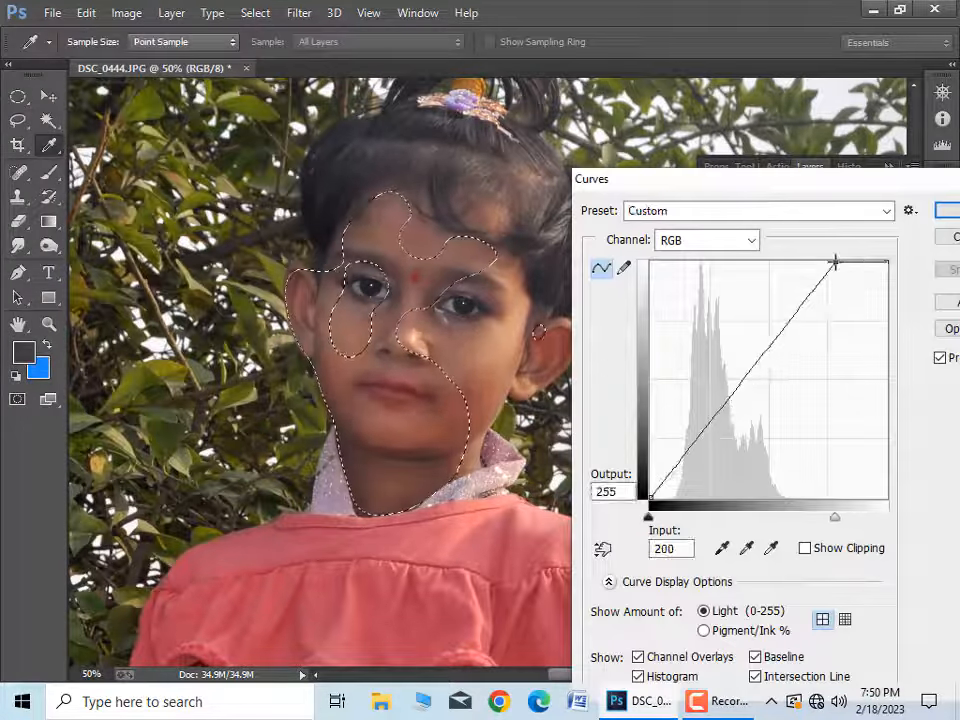
{"action": "key", "text": "Return"}
Step: Lighten the selected skin slightly with Levels, apply it and clear the selection
{"action": "key", "text": "ctrl+l"}
{"action": "left_click_drag", "start_coordinate": [722, 319], "coordinate": [711, 320]}
{"action": "key", "text": "Return"}
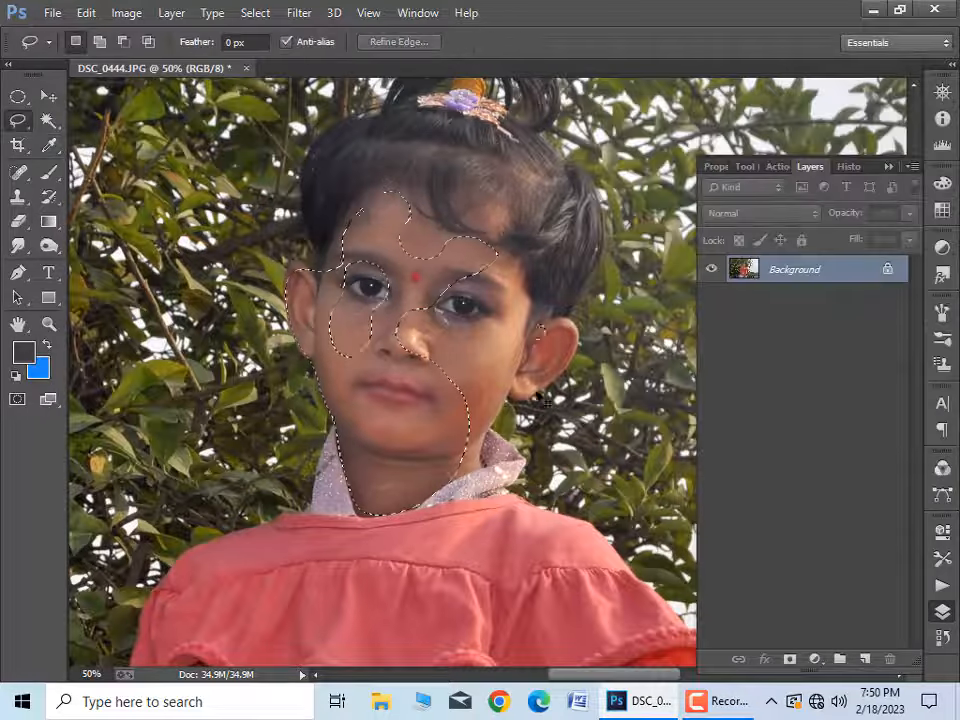
{"action": "key", "text": "ctrl+d"}
Step: Lighten the whole photo slightly by raising the middle of the RGB curve in Curves
{"action": "key", "text": "ctrl+plus"}
{"action": "left_click_drag", "start_coordinate": [505, 351], "coordinate": [482, 422]}
{"action": "left_click", "coordinate": [126, 13]}
{"action": "mouse_move", "coordinate": [165, 61]}
{"action": "left_click", "coordinate": [474, 101]}
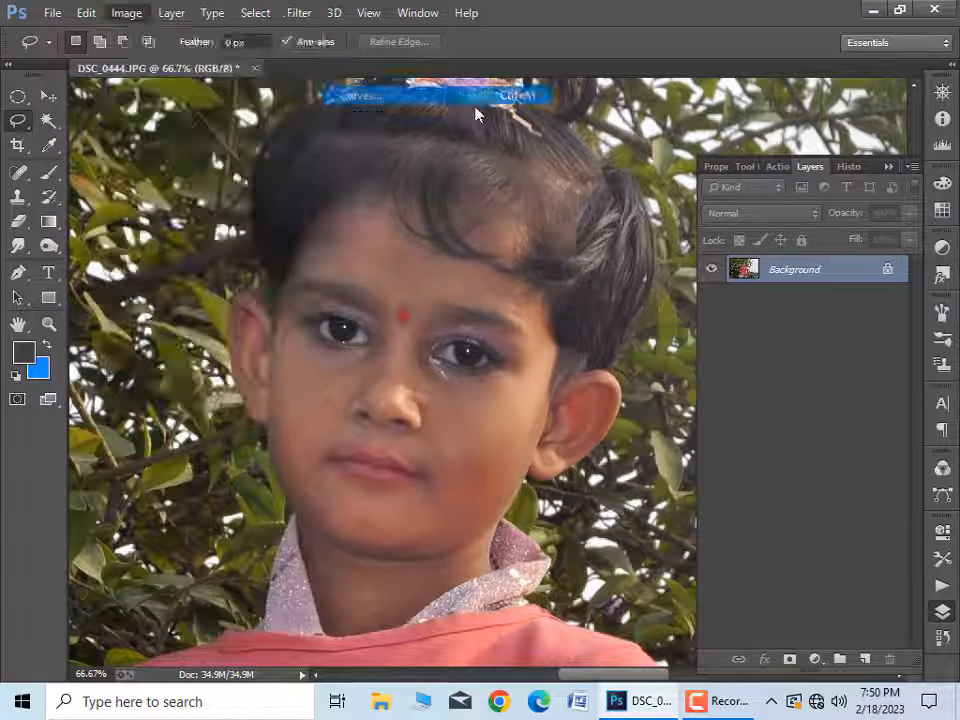
{"action": "left_click_drag", "start_coordinate": [765, 380], "coordinate": [761, 373]}
{"action": "key", "text": "Return"}
Step: Remove the dark spot on the cheek below the left eye in the photo with the Spot Healing Brush at size 20
{"action": "left_click_drag", "start_coordinate": [598, 319], "coordinate": [543, 363]}
{"action": "right_click", "coordinate": [18, 172]}
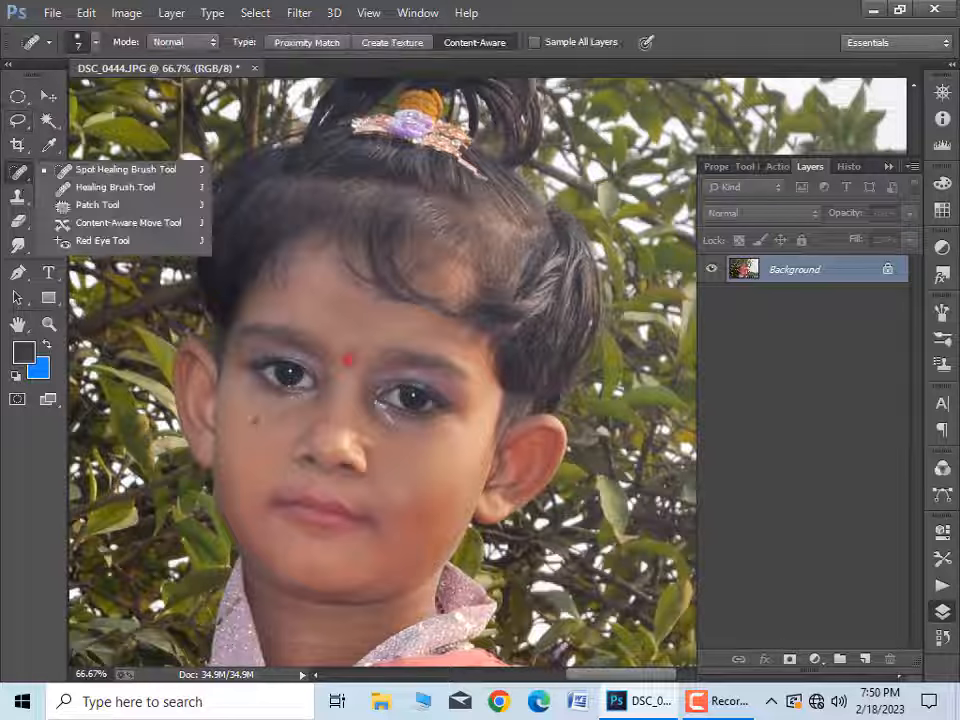
{"action": "left_click", "coordinate": [110, 169]}
{"action": "left_click", "coordinate": [272, 410]}
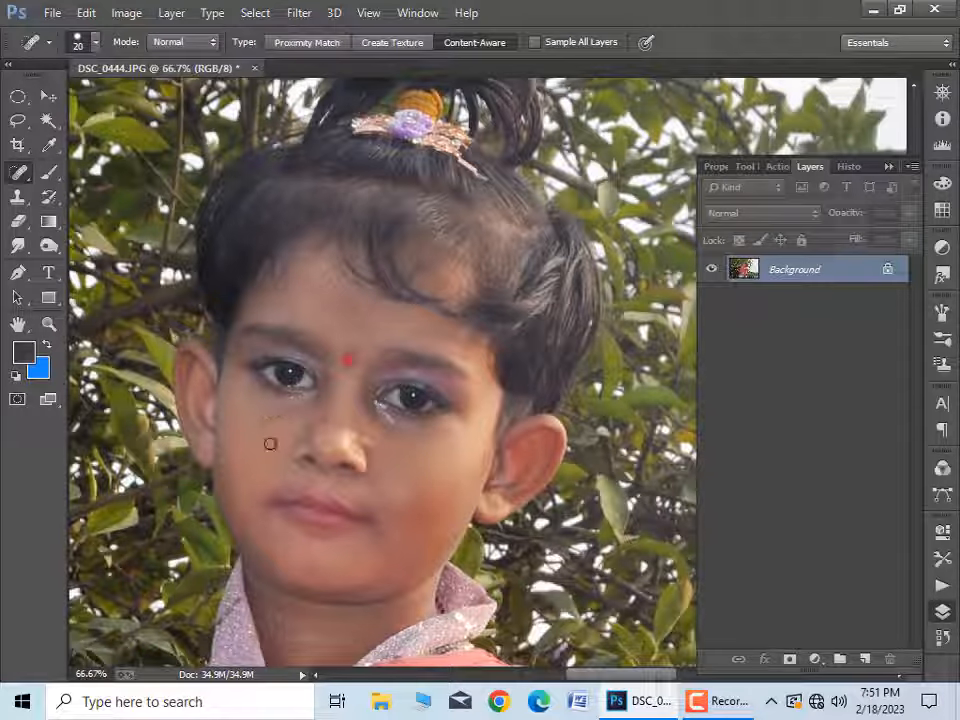
{"action": "left_click_drag", "start_coordinate": [267, 414], "coordinate": [300, 407]}
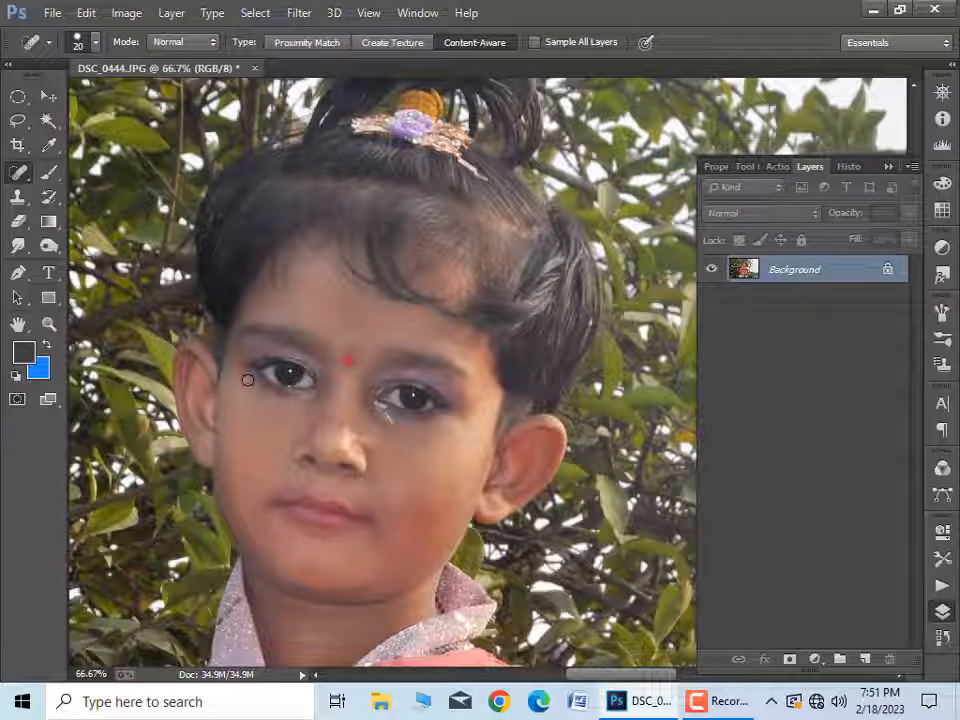
Step: Clean up the shiny marks and blemishes below the right eye in the photo with the Spot Healing Brush at size 8
{"action": "left_click", "coordinate": [408, 462], "text": "ctrl"}
{"action": "left_click", "coordinate": [402, 468], "text": "ctrl"}
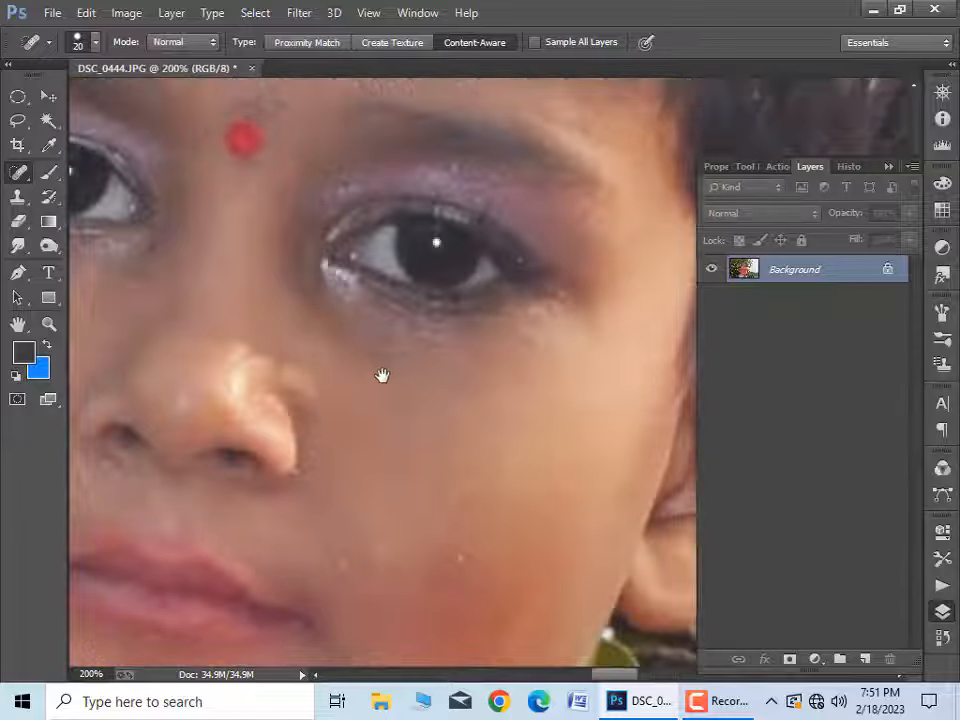
{"action": "key", "text": "bracketleft"}
{"action": "key", "text": "bracketleft"}
{"action": "key", "text": "bracketleft"}
{"action": "key", "text": "bracketleft"}
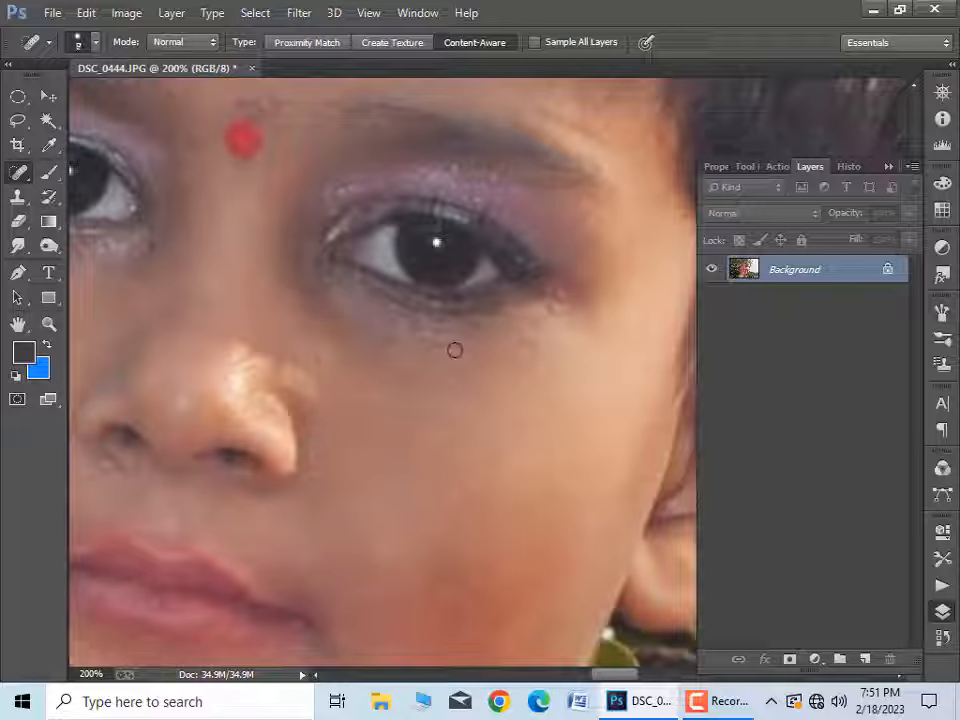
{"action": "left_click", "coordinate": [410, 353]}
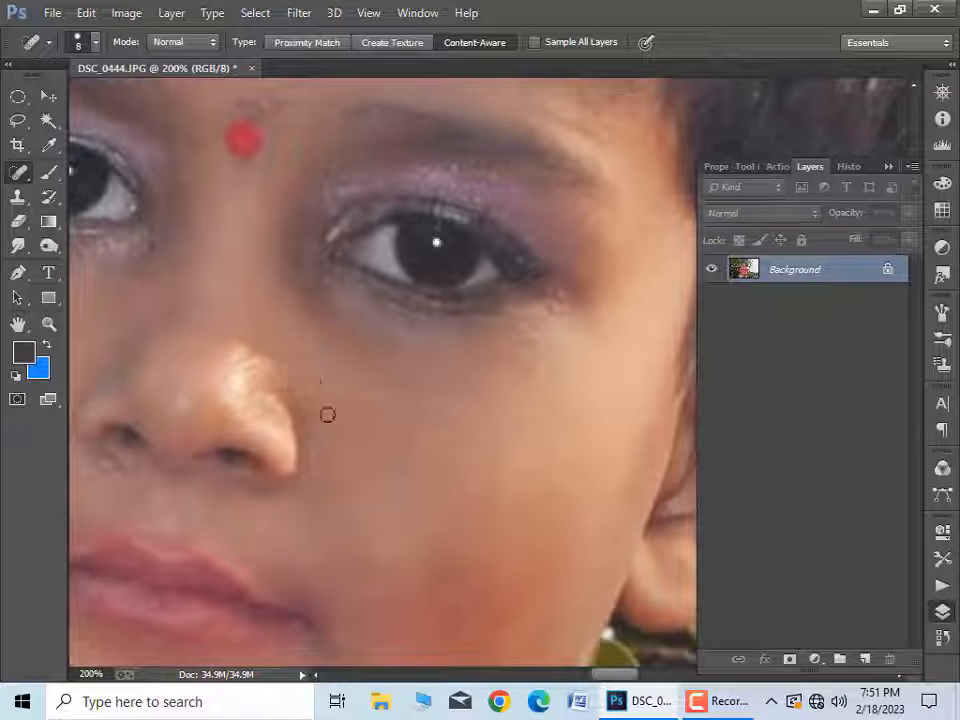
Step: Sample a skin tone and paint softly over the chin and neck with the Brush at 24% opacity and flow
{"action": "key", "text": "ctrl+minus"}
{"action": "key", "text": "ctrl+minus"}
{"action": "left_click_drag", "start_coordinate": [480, 478], "coordinate": [485, 360]}
{"action": "key", "text": "ctrl+minus"}
{"action": "key", "text": "ctrl+minus"}
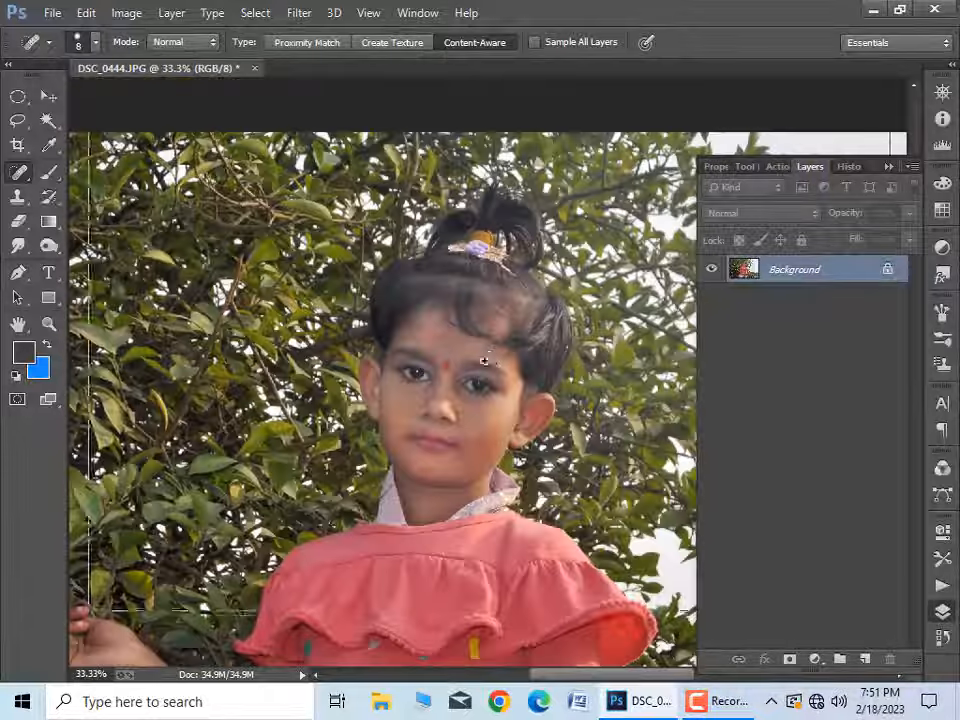
{"action": "key", "text": "ctrl+plus"}
{"action": "key", "text": "ctrl+plus"}
{"action": "left_click_drag", "start_coordinate": [476, 516], "coordinate": [449, 344]}
{"action": "key", "text": "b"}
{"action": "left_click", "coordinate": [472, 296], "text": "alt"}
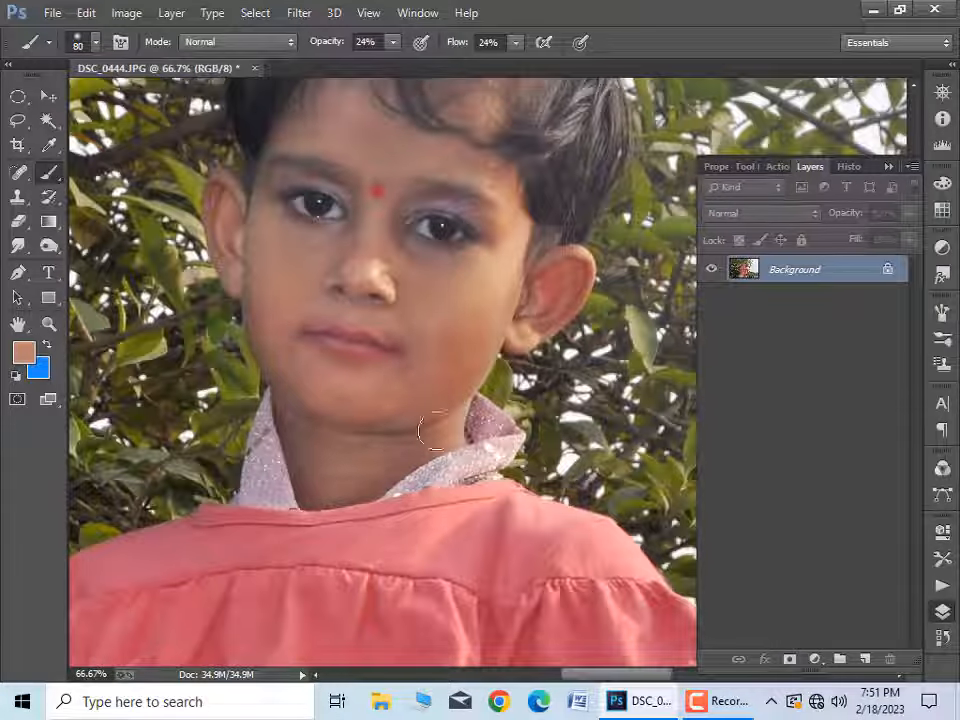
{"action": "left_click_drag", "start_coordinate": [318, 490], "coordinate": [356, 486]}
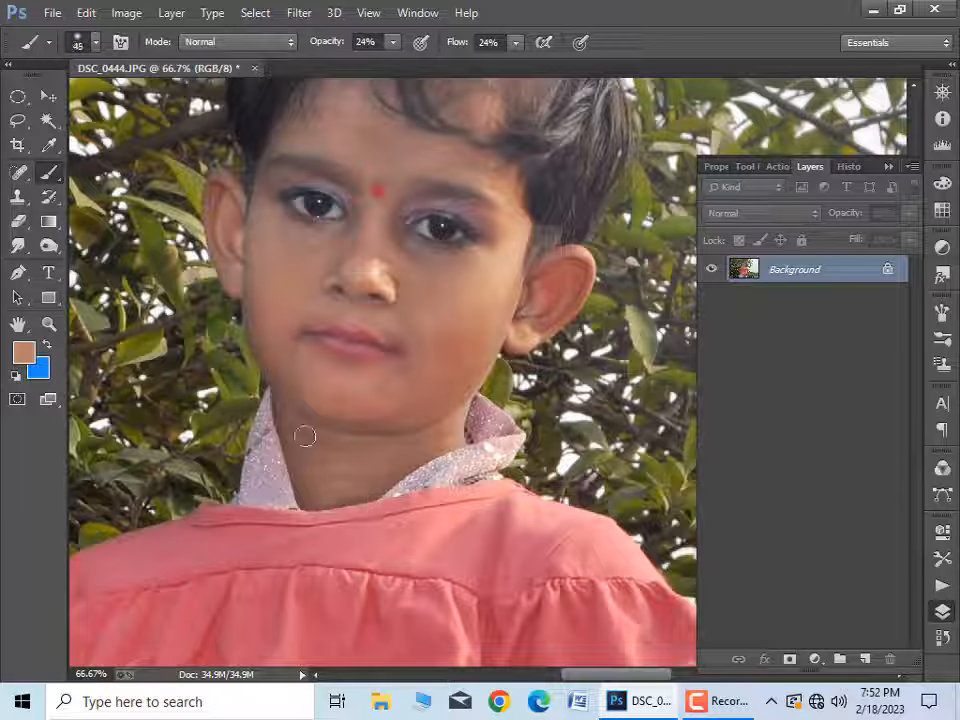
{"action": "left_click_drag", "start_coordinate": [305, 436], "coordinate": [353, 441]}
Step: Smooth the skin of the forearm and hand with the watch using a larger Spot Healing Brush
{"action": "left_click_drag", "start_coordinate": [435, 362], "coordinate": [415, 536]}
{"action": "key", "text": "bracketright"}
{"action": "key", "text": "bracketright"}
{"action": "key", "text": "ctrl+minus"}
{"action": "key", "text": "ctrl+minus"}
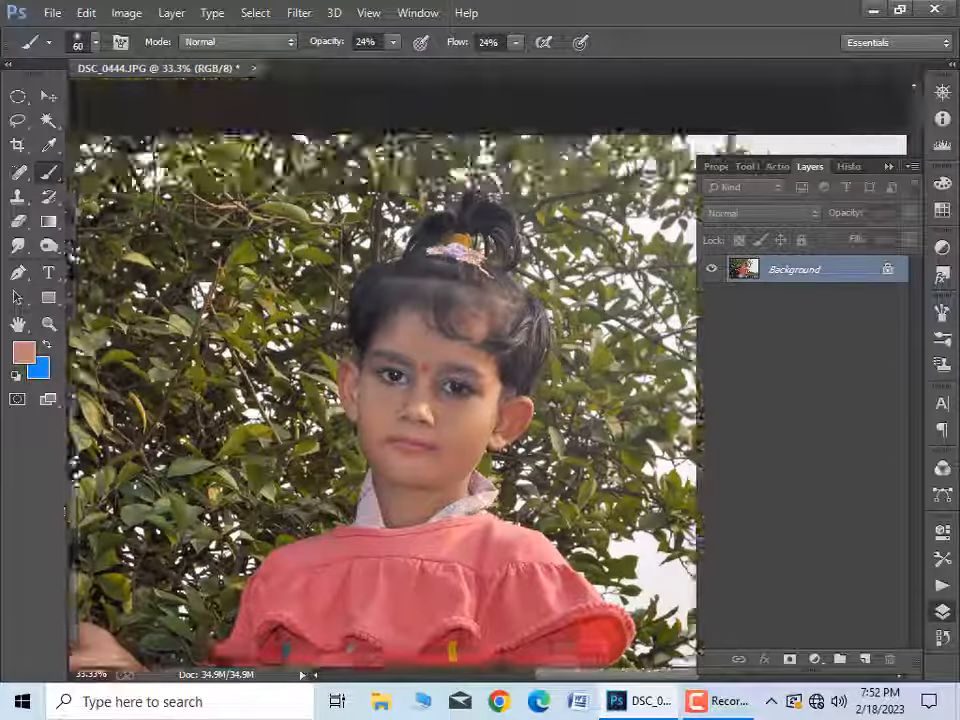
{"action": "mouse_move", "coordinate": [500, 600]}
{"action": "left_mouse_down"}
{"action": "mouse_move", "coordinate": [474, 332]}
{"action": "mouse_move", "coordinate": [458, 310]}
{"action": "left_mouse_up"}
{"action": "key", "text": "j"}
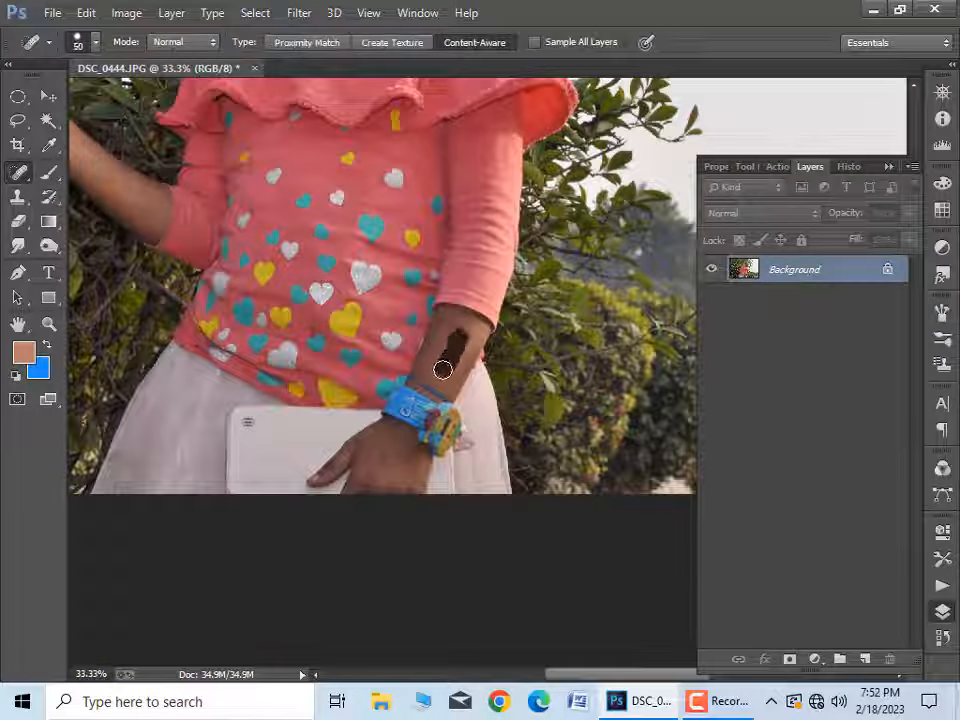
{"action": "key", "text": "bracketright"}
{"action": "mouse_move", "coordinate": [442, 370]}
{"action": "left_mouse_down"}
{"action": "mouse_move", "coordinate": [411, 454]}
{"action": "mouse_move", "coordinate": [388, 466]}
{"action": "left_mouse_up"}
Step: Select the bare skin of both arms and hands with the Quick Selection tool and feather the selection
{"action": "left_click", "coordinate": [48, 120]}
{"action": "key", "text": "bracketright"}
{"action": "left_click_drag", "start_coordinate": [365, 438], "coordinate": [594, 672]}
{"action": "left_click_drag", "start_coordinate": [377, 452], "coordinate": [347, 441]}
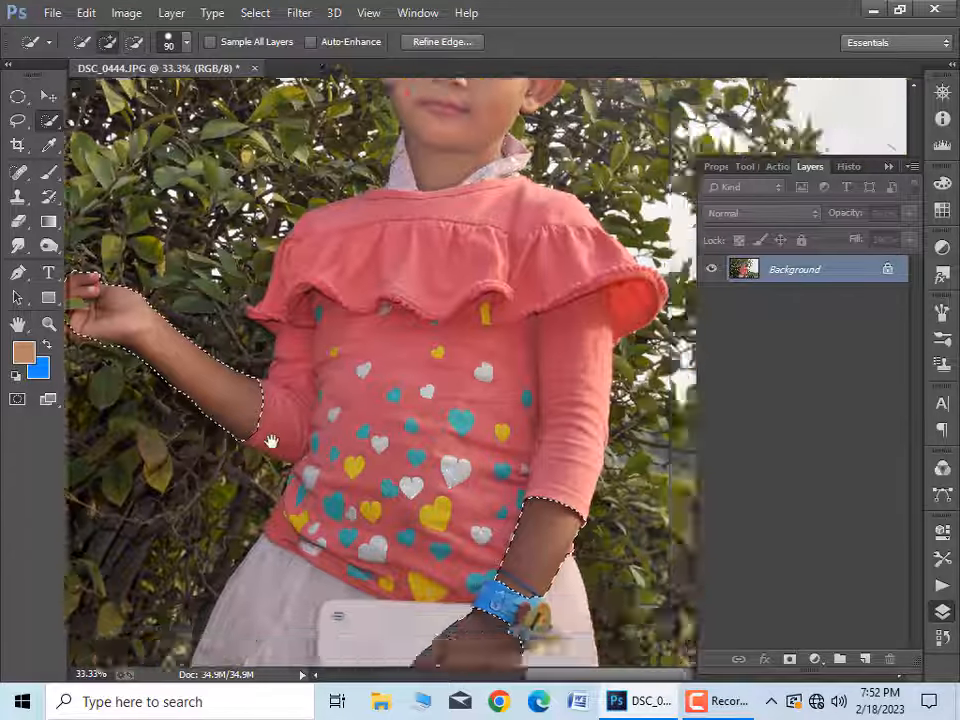
{"action": "right_click", "coordinate": [241, 45]}
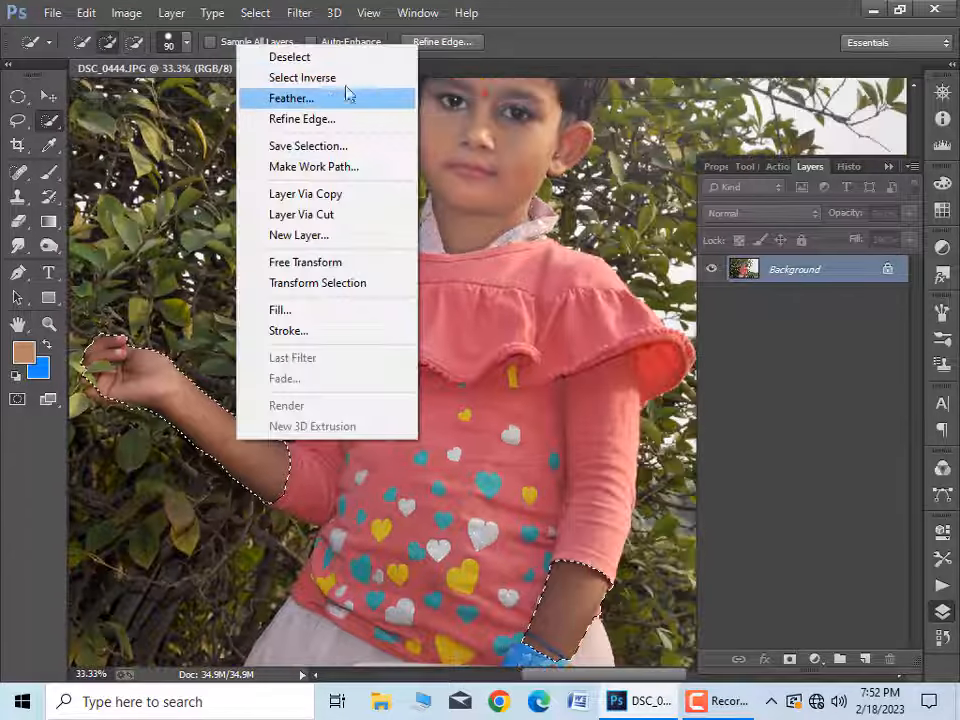
{"action": "left_click", "coordinate": [347, 94]}
{"action": "key", "text": "Return"}
{"action": "left_click", "coordinate": [126, 12]}
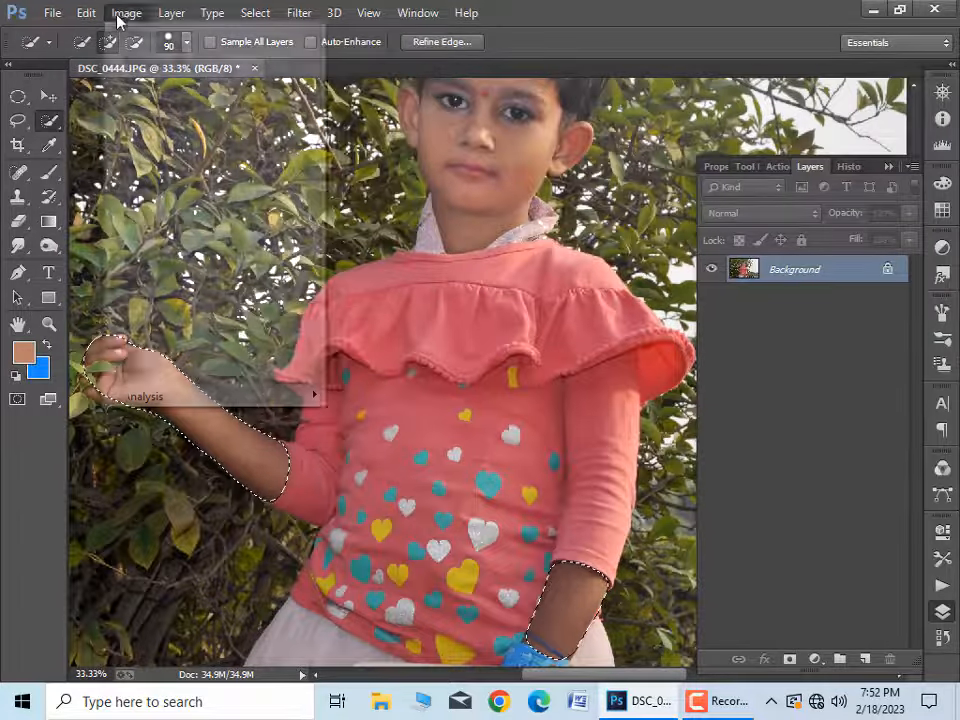
{"action": "mouse_move", "coordinate": [154, 60]}
{"action": "left_click", "coordinate": [503, 95]}
{"action": "left_click", "coordinate": [793, 339]}
{"action": "left_click_drag", "start_coordinate": [883, 260], "coordinate": [857, 262]}
{"action": "left_click_drag", "start_coordinate": [792, 340], "coordinate": [784, 335]}
{"action": "left_click", "coordinate": [945, 242]}
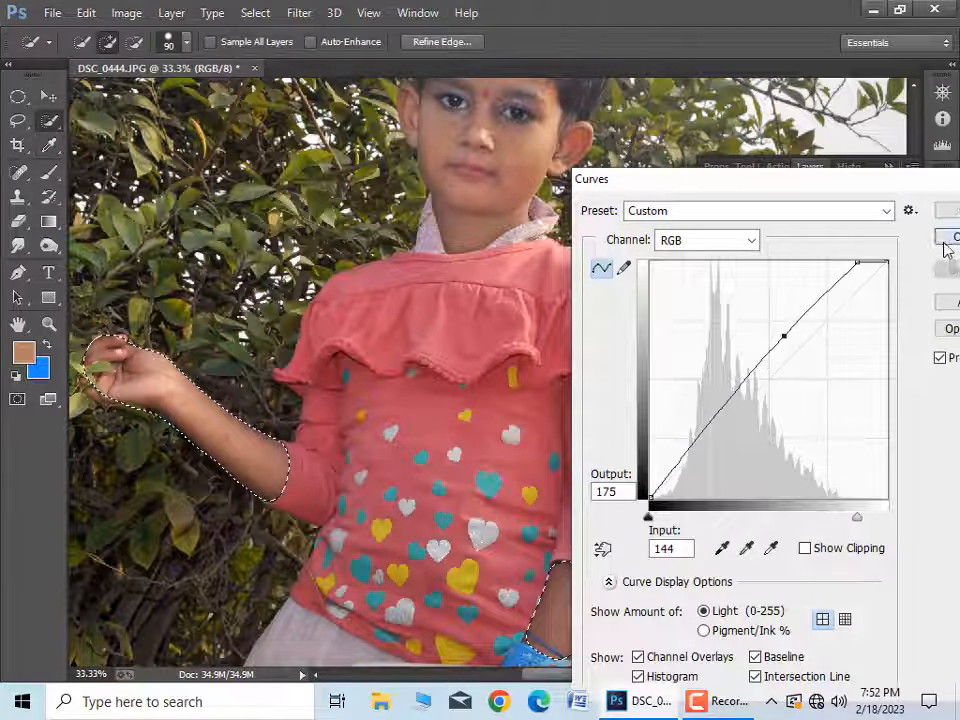
Step: Brighten the selected arms with Curves by moving only the white point inward
{"action": "left_click", "coordinate": [126, 12]}
{"action": "mouse_move", "coordinate": [182, 60]}
{"action": "left_click", "coordinate": [420, 96]}
{"action": "left_click_drag", "start_coordinate": [886, 262], "coordinate": [857, 263]}
{"action": "left_click", "coordinate": [946, 211]}
Step: Adjust the selected arms with Curves again, placing a point near the middle of the curve to lighten the midtones
{"action": "left_click", "coordinate": [126, 12]}
{"action": "left_click", "coordinate": [390, 96]}
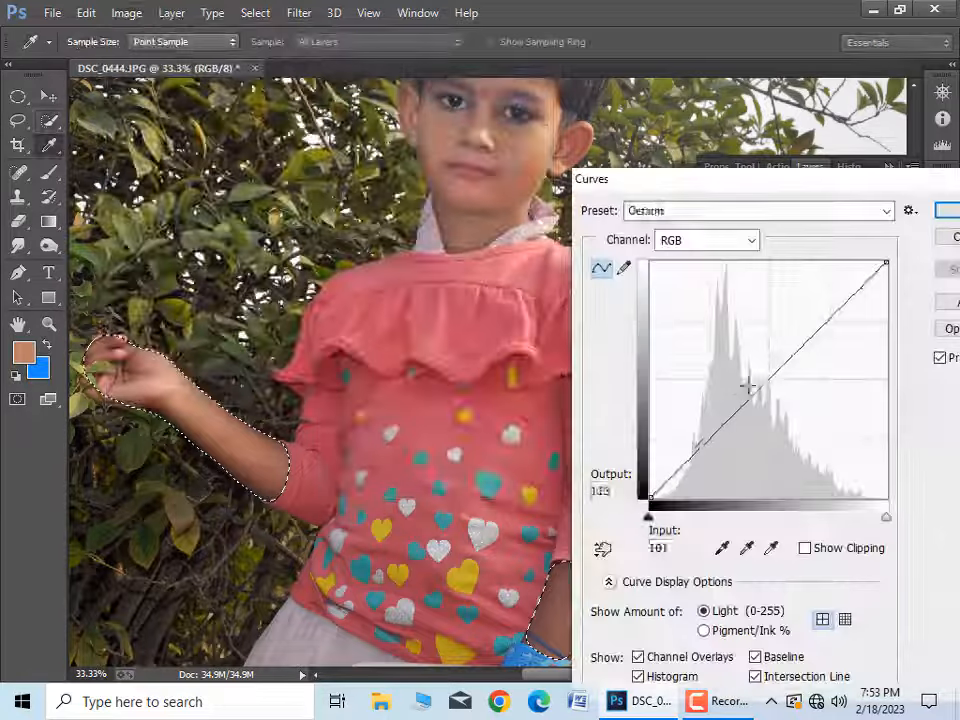
{"action": "left_click_drag", "start_coordinate": [750, 386], "coordinate": [762, 378]}
{"action": "left_click", "coordinate": [946, 211]}
Step: Add the face, ears and neck to the arm selection, and subtract the hair with the Lasso tool
{"action": "left_click_drag", "start_coordinate": [503, 153], "coordinate": [467, 285]}
{"action": "mouse_move", "coordinate": [441, 343]}
{"action": "left_mouse_down"}
{"action": "mouse_move", "coordinate": [458, 256]}
{"action": "mouse_move", "coordinate": [452, 214]}
{"action": "left_mouse_up"}
{"action": "left_click_drag", "start_coordinate": [506, 295], "coordinate": [521, 292]}
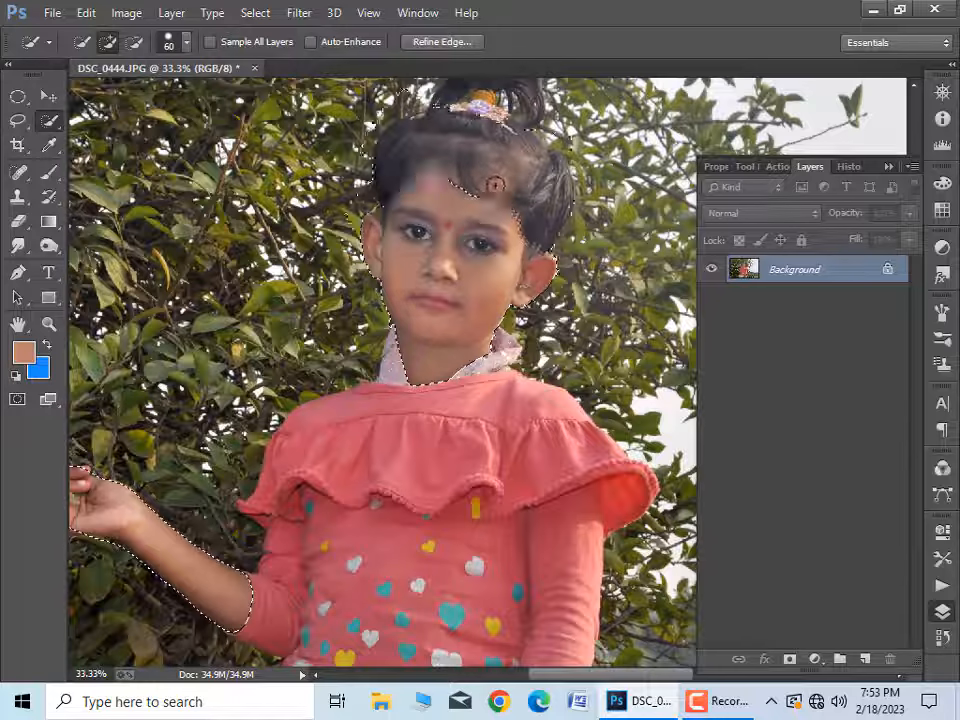
{"action": "key", "text": "l"}
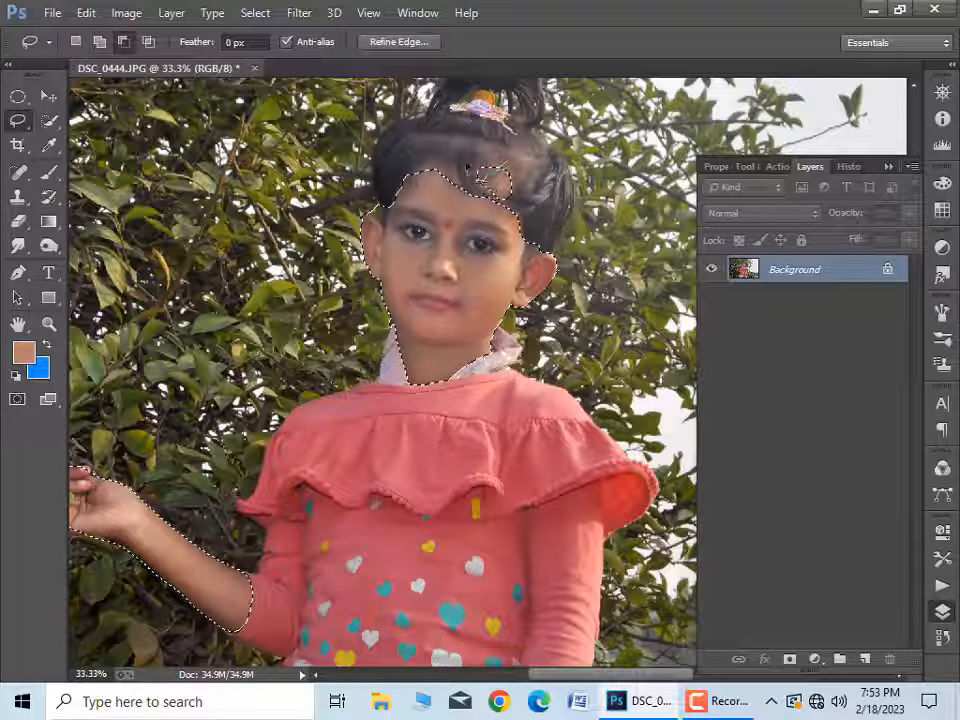
{"action": "left_click_drag", "start_coordinate": [468, 168], "coordinate": [466, 172]}
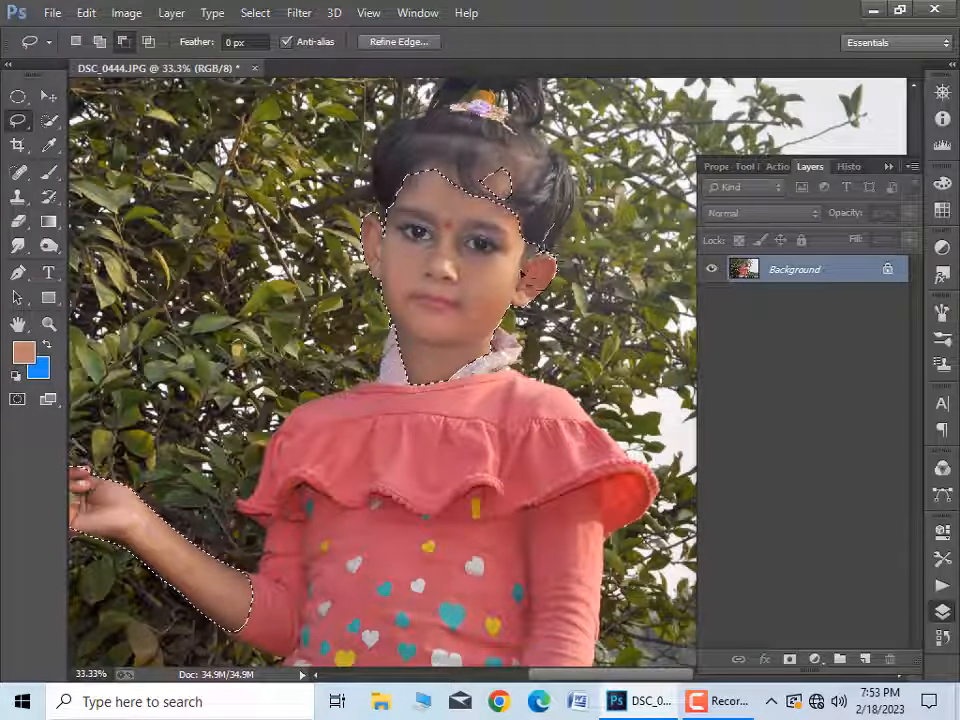
Step: Feather the combined skin selection by 10 pixels
{"action": "right_click", "coordinate": [455, 234]}
{"action": "left_click", "coordinate": [503, 287]}
{"action": "type", "text": "10"}
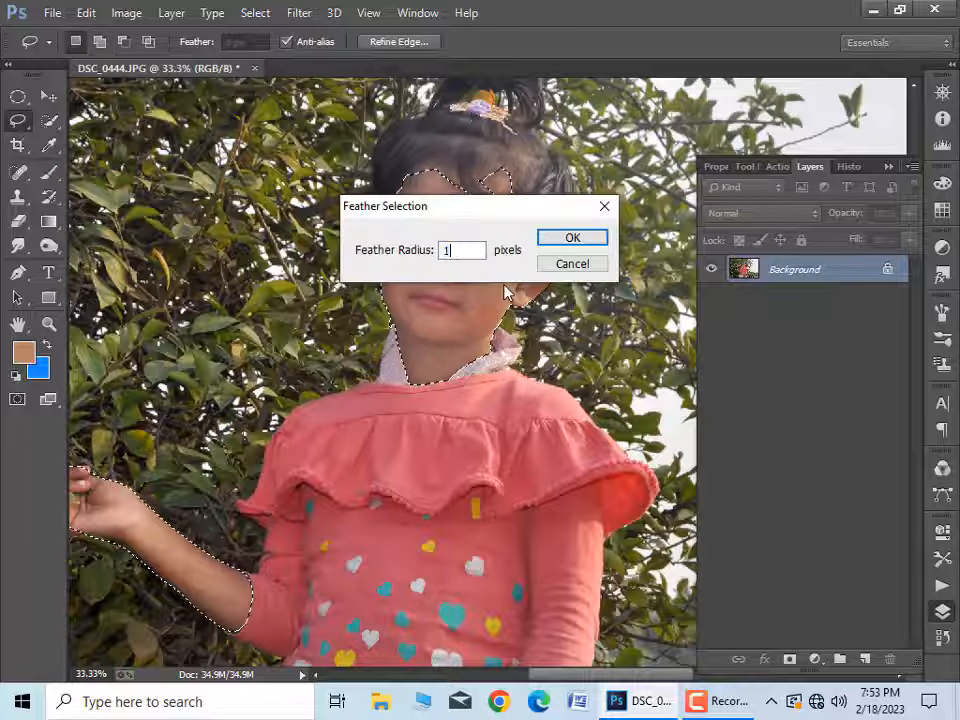
{"action": "left_click", "coordinate": [560, 237]}
Step: Smooth the selected skin with the Noiseware Professional filter using its Default settings
{"action": "left_click", "coordinate": [299, 13]}
{"action": "mouse_move", "coordinate": [317, 457]}
{"action": "left_click", "coordinate": [632, 476]}
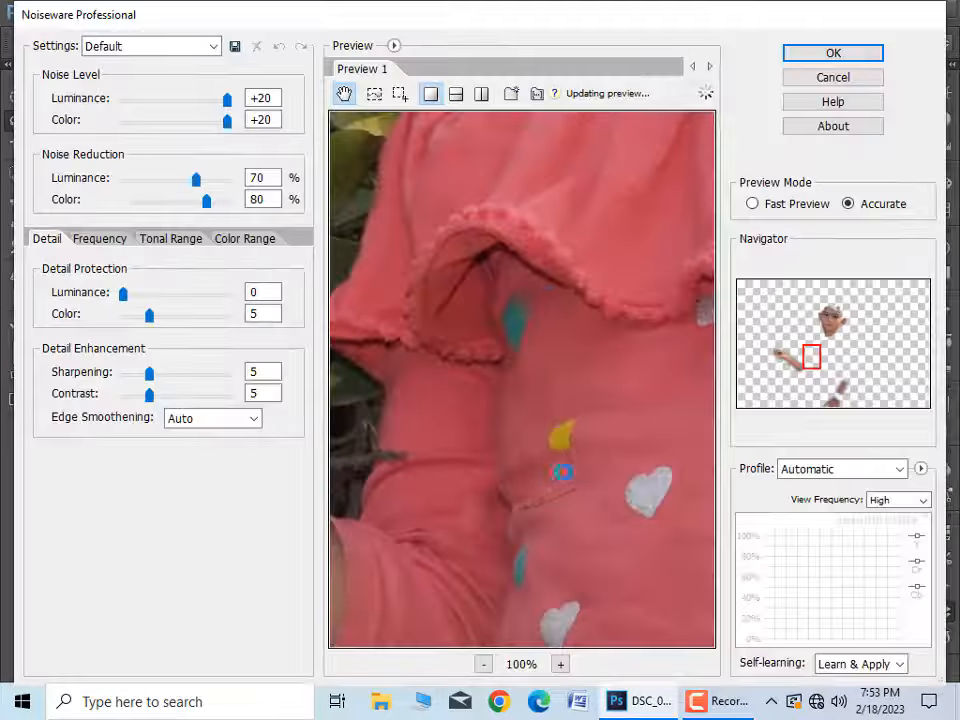
{"action": "key", "text": "Return"}
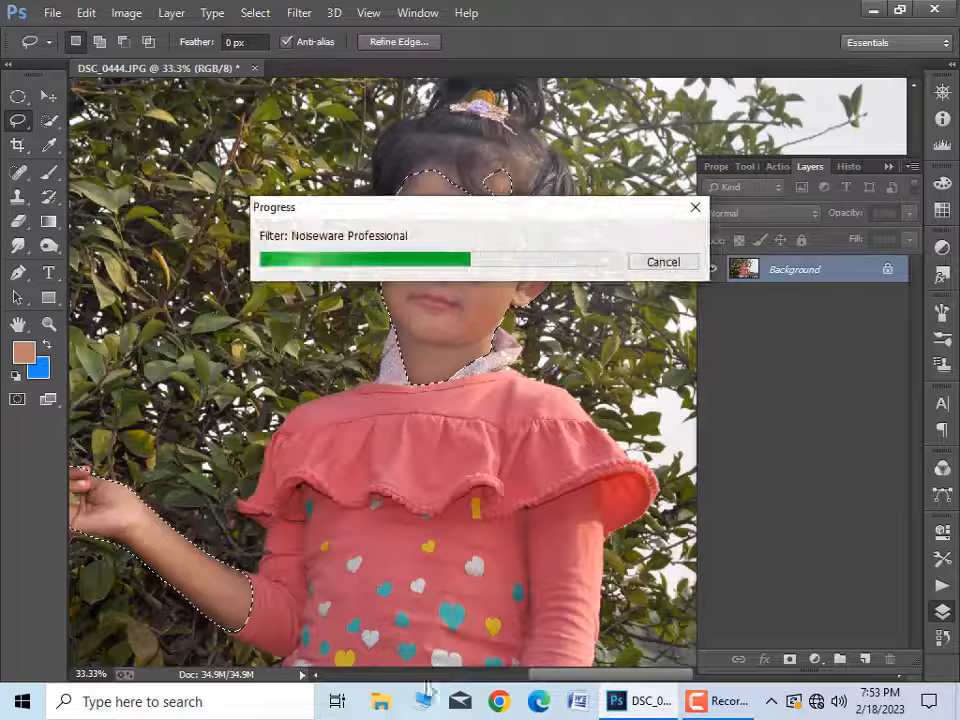
Step: Clear the skin selection and apply Auto Color to the whole photo
{"action": "key", "text": "ctrl+d"}
{"action": "left_click", "coordinate": [126, 13]}
{"action": "left_click", "coordinate": [285, 121]}
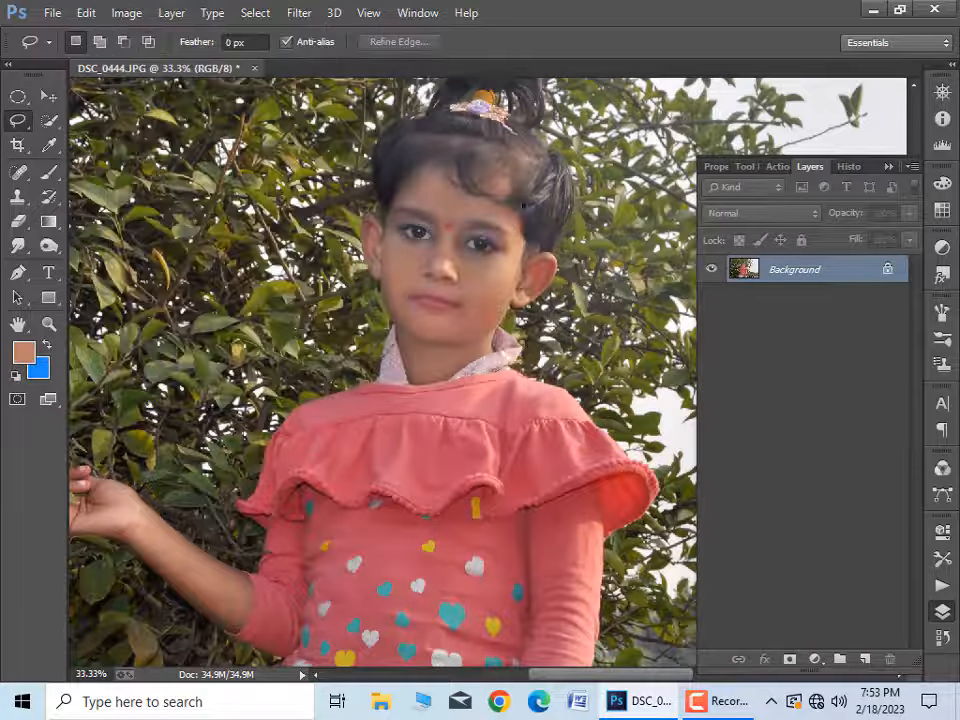
Step: Deepen the blacks of the photo with Selective Color, setting Black to +19% for the Blacks
{"action": "scroll", "coordinate": [491, 182], "scroll_direction": "up", "scroll_amount": 1}
{"action": "left_click_drag", "start_coordinate": [492, 178], "coordinate": [482, 324]}
{"action": "left_click", "coordinate": [126, 13]}
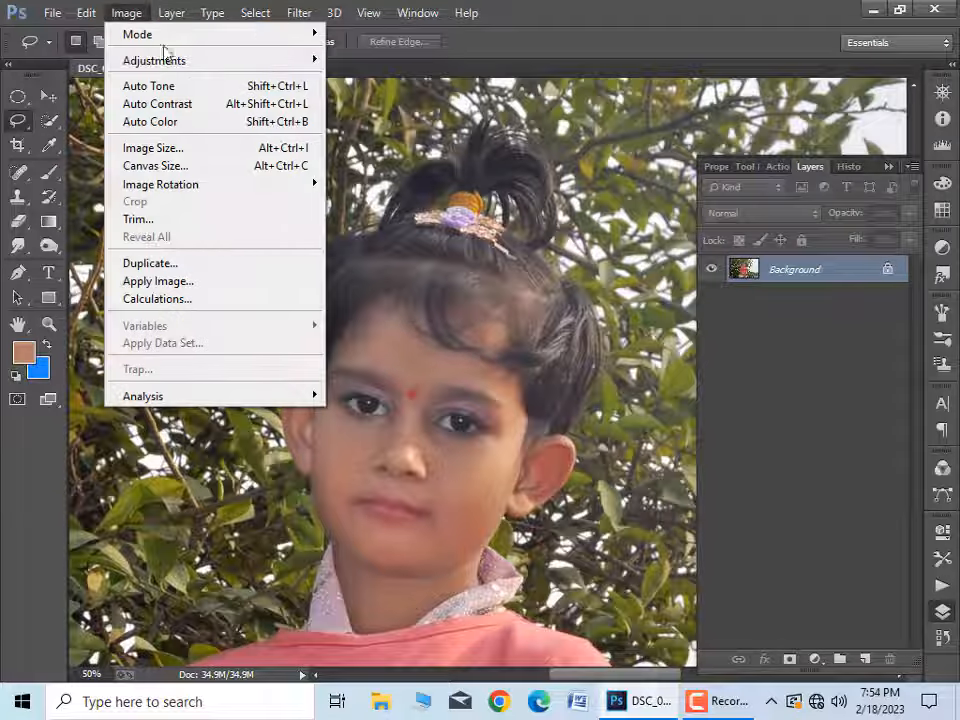
{"action": "mouse_move", "coordinate": [154, 60]}
{"action": "left_click", "coordinate": [396, 345]}
{"action": "left_click", "coordinate": [761, 190]}
{"action": "left_click", "coordinate": [780, 229]}
{"action": "left_click", "coordinate": [750, 393]}
{"action": "left_click_drag", "start_coordinate": [753, 392], "coordinate": [770, 393]}
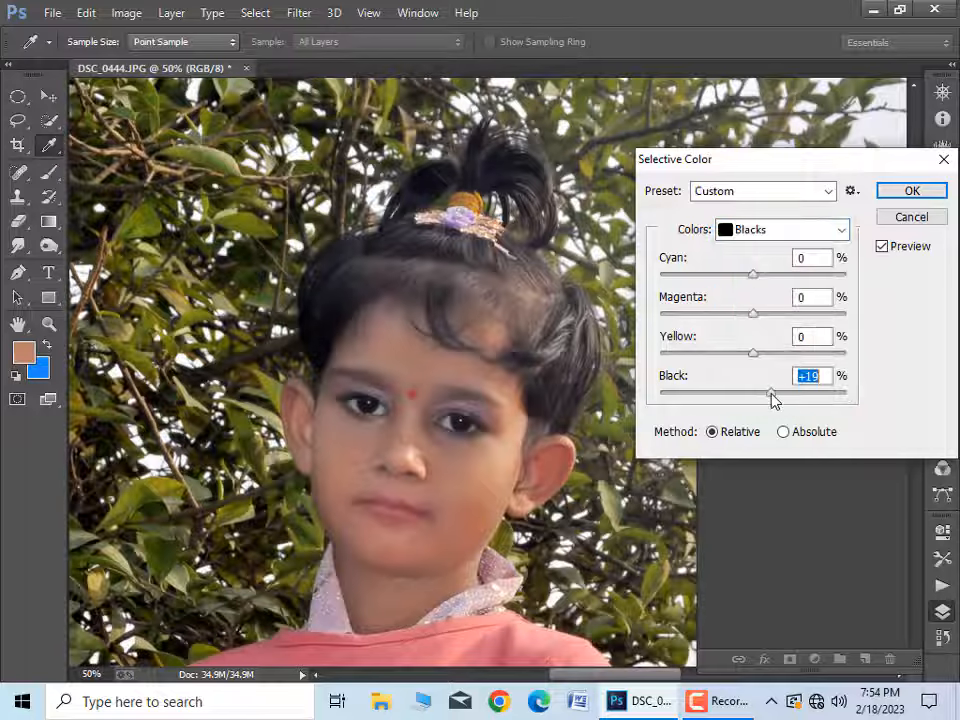
{"action": "key", "text": "Return"}
Step: Darken the light patches in the girl's hair with the Burn tool, range Midtones at 100% exposure
{"action": "left_click", "coordinate": [49, 246]}
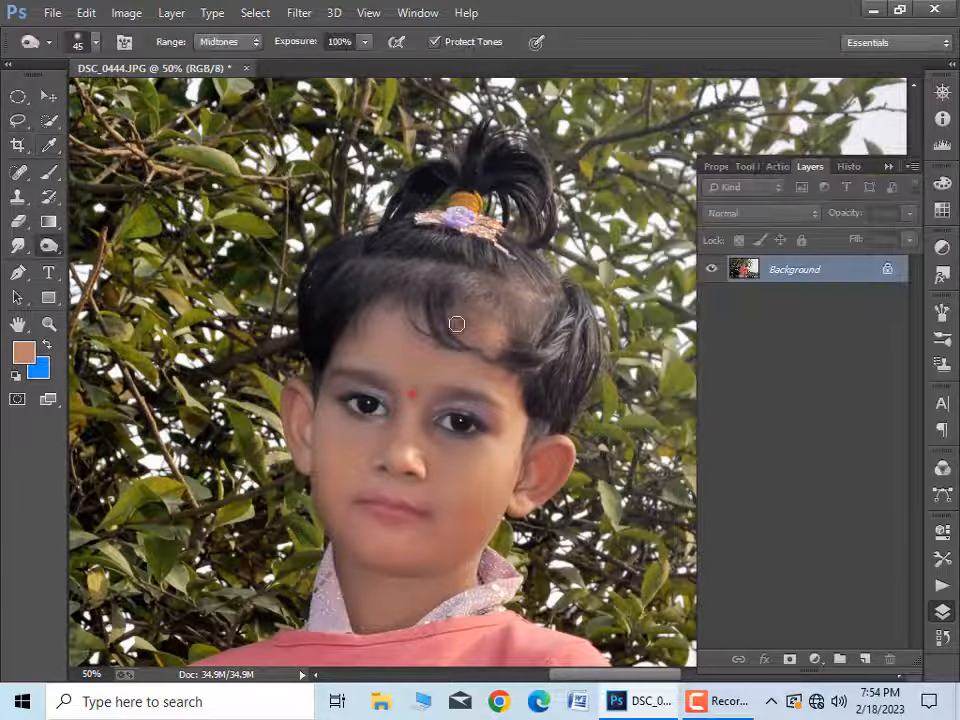
{"action": "key", "text": "bracketleft"}
{"action": "key", "text": "bracketleft"}
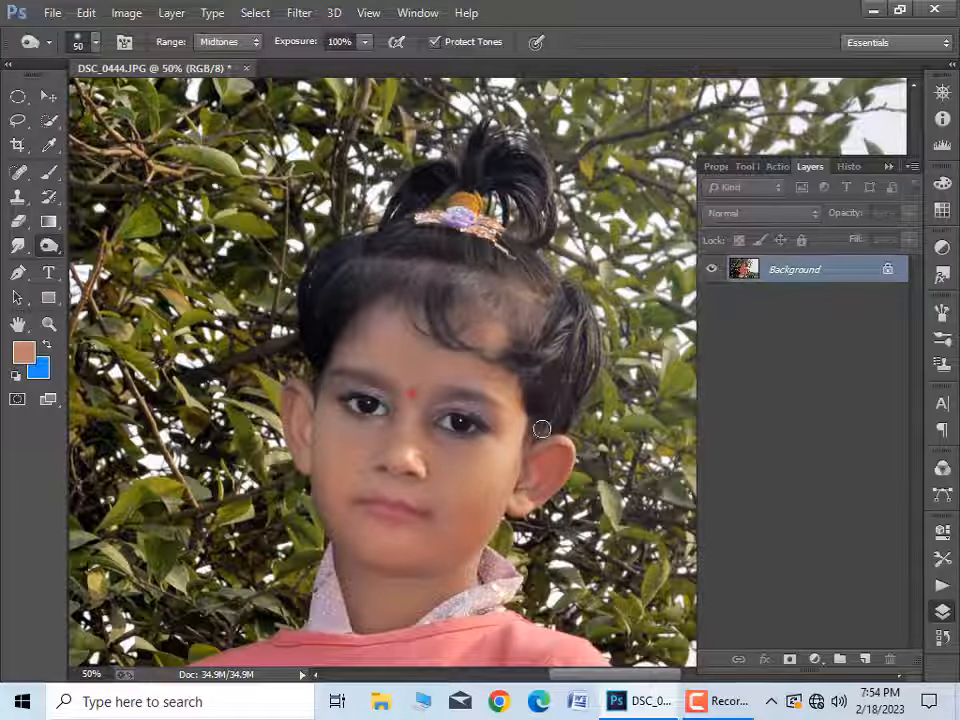
{"action": "key", "text": "bracketleft"}
{"action": "key", "text": "bracketleft"}
{"action": "key", "text": "bracketleft"}
{"action": "key", "text": "ctrl+minus"}
{"action": "key", "text": "ctrl+minus"}
{"action": "key", "text": "ctrl+minus"}
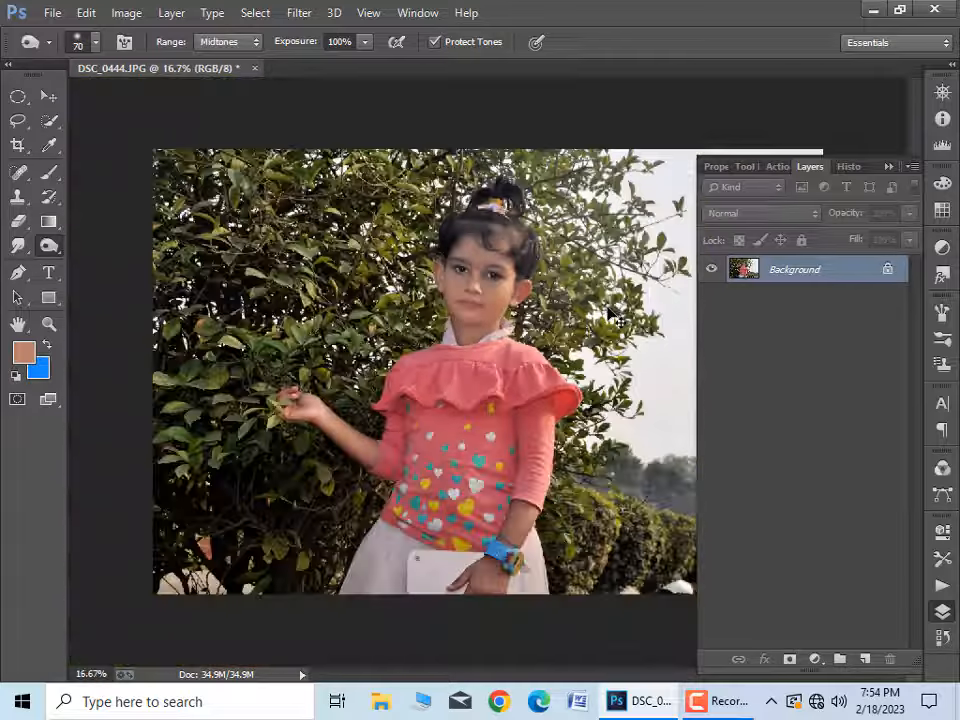
Step: Warm the photo with Color Balance, setting the Midtones to +7 toward red and -6 toward yellow
{"action": "key", "text": "ctrl+plus"}
{"action": "key", "text": "ctrl+plus"}
{"action": "left_click_drag", "start_coordinate": [584, 294], "coordinate": [565, 415]}
{"action": "key", "text": "ctrl+b"}
{"action": "left_click_drag", "start_coordinate": [709, 330], "coordinate": [703, 330]}
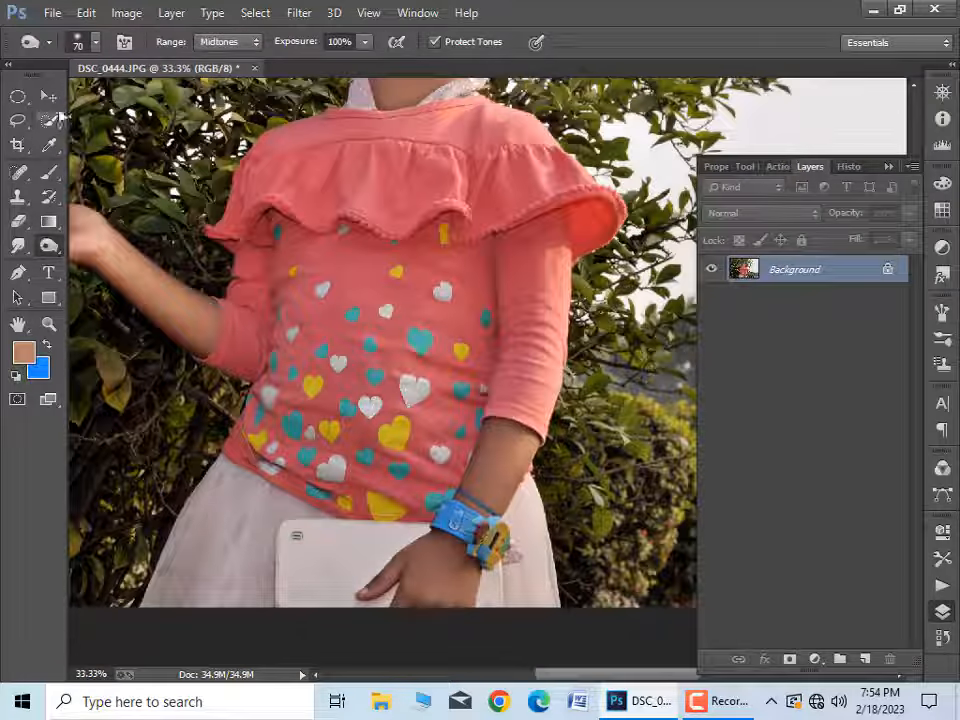
Step: Select the skin of the lowered forearm and hand with Quick Selection and feather the selection
{"action": "key", "text": "w"}
{"action": "mouse_move", "coordinate": [490, 420]}
{"action": "left_mouse_down"}
{"action": "mouse_move", "coordinate": [476, 489]}
{"action": "mouse_move", "coordinate": [418, 608]}
{"action": "left_mouse_up"}
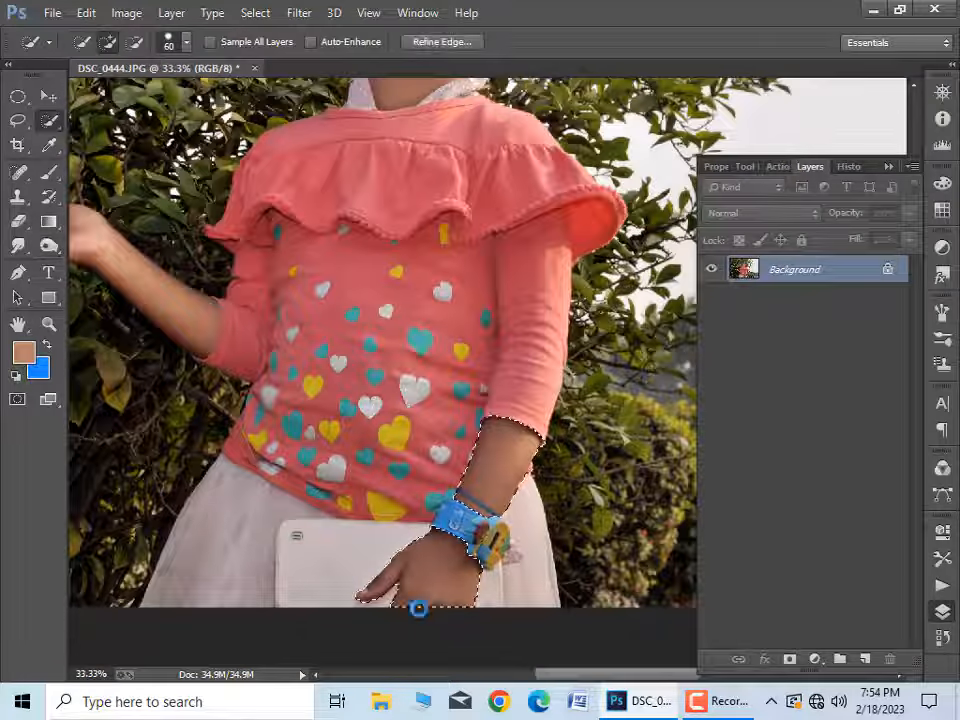
{"action": "right_click", "coordinate": [452, 555]}
{"action": "left_click", "coordinate": [520, 212]}
{"action": "left_click", "coordinate": [566, 237]}
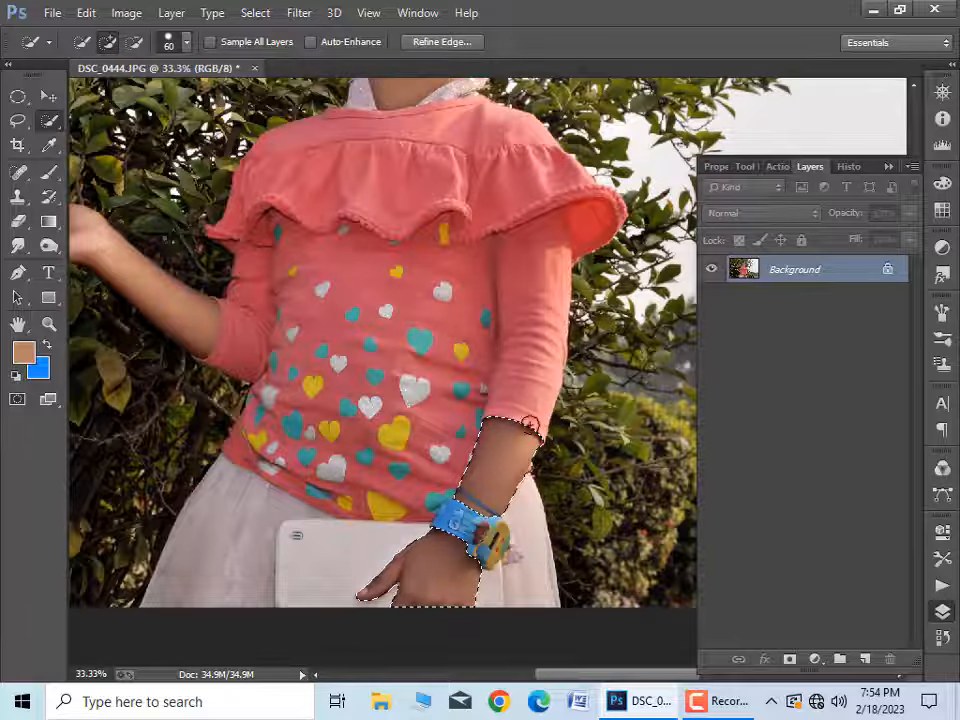
Step: Brighten the selected forearm and hand with Curves by raising the middle of the RGB curve
{"action": "left_click", "coordinate": [126, 12]}
{"action": "mouse_move", "coordinate": [150, 60]}
{"action": "left_click", "coordinate": [500, 94]}
{"action": "left_click", "coordinate": [768, 371]}
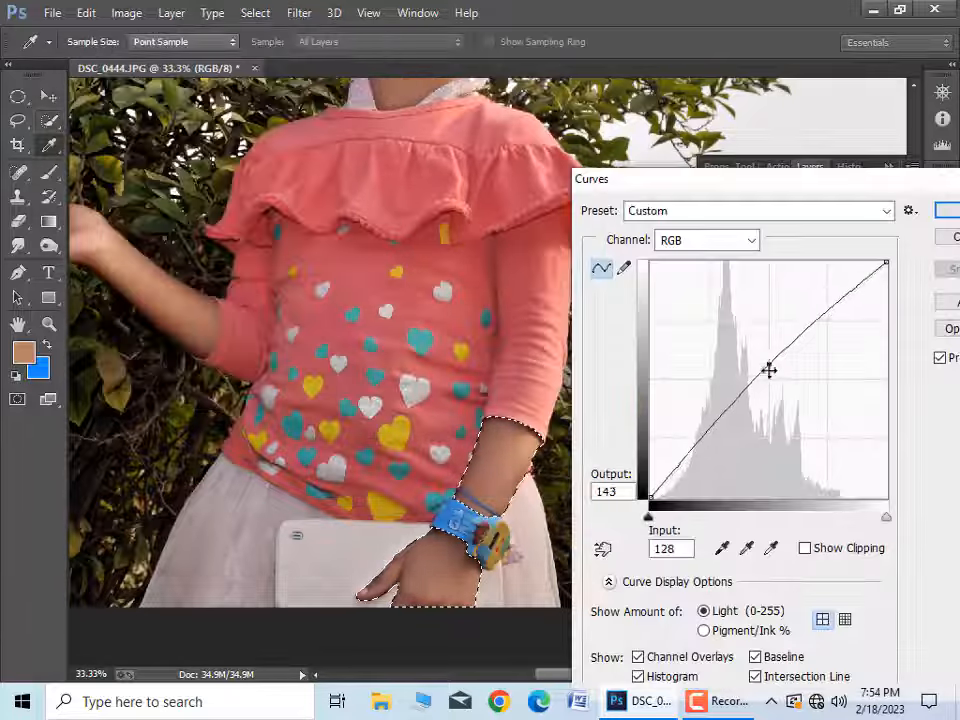
{"action": "left_click_drag", "start_coordinate": [769, 371], "coordinate": [769, 366]}
{"action": "left_click", "coordinate": [947, 212]}
Step: Select the girl's whole figure, including hair, face, top and skirt, with the Quick Selection tool
{"action": "scroll", "coordinate": [476, 401], "scroll_direction": "down", "scroll_amount": 1}
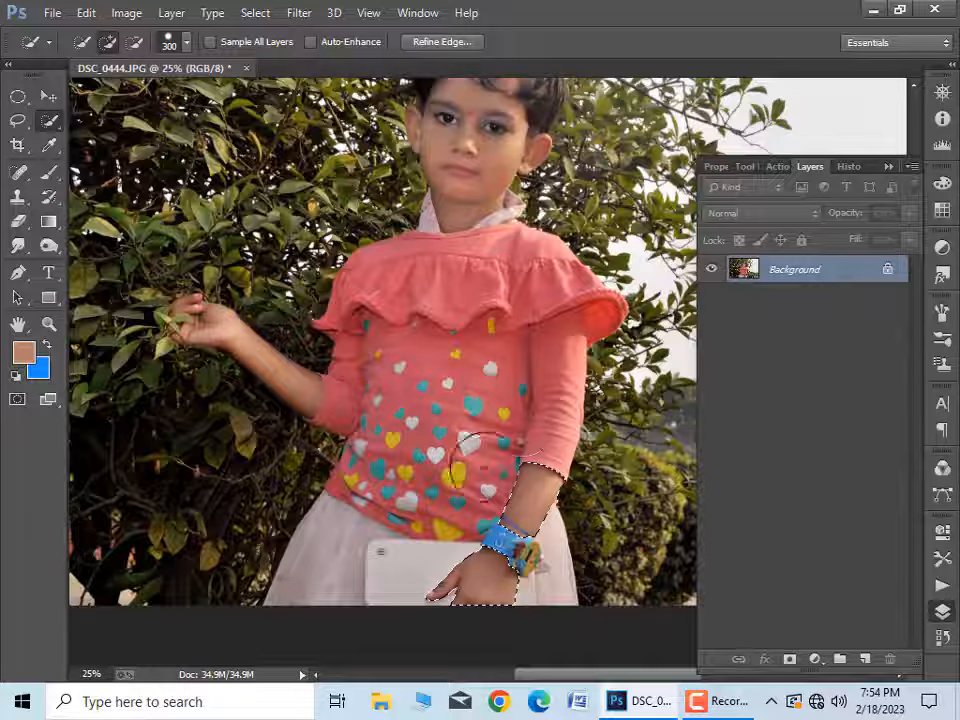
{"action": "mouse_move", "coordinate": [480, 455]}
{"action": "left_mouse_down"}
{"action": "mouse_move", "coordinate": [342, 635]}
{"action": "mouse_move", "coordinate": [528, 515]}
{"action": "mouse_move", "coordinate": [541, 581]}
{"action": "left_mouse_up"}
{"action": "mouse_move", "coordinate": [473, 205]}
{"action": "left_mouse_down"}
{"action": "mouse_move", "coordinate": [470, 445]}
{"action": "mouse_move", "coordinate": [523, 294]}
{"action": "mouse_move", "coordinate": [505, 243]}
{"action": "left_mouse_up"}
{"action": "key", "text": "["}
{"action": "key", "text": "["}
{"action": "key", "text": "["}
{"action": "key", "text": "["}
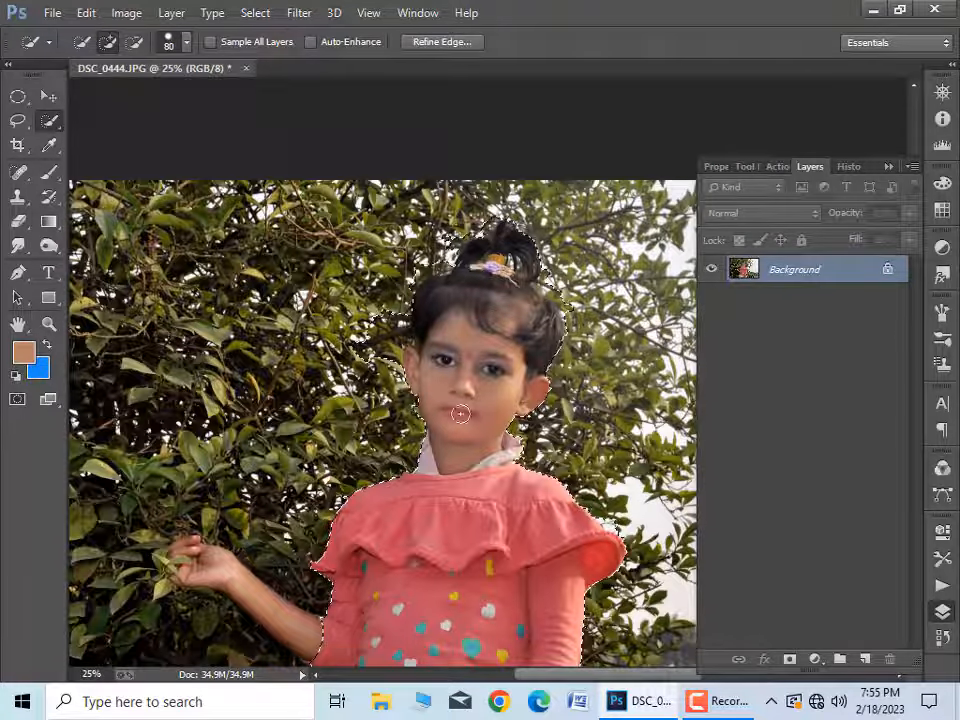
Step: Refine the selection around the fingers of the raised hand with a smaller Quick Selection brush
{"action": "scroll", "coordinate": [460, 413], "scroll_direction": "up", "scroll_amount": 1}
{"action": "scroll", "coordinate": [209, 442], "scroll_direction": "up", "scroll_amount": 1}
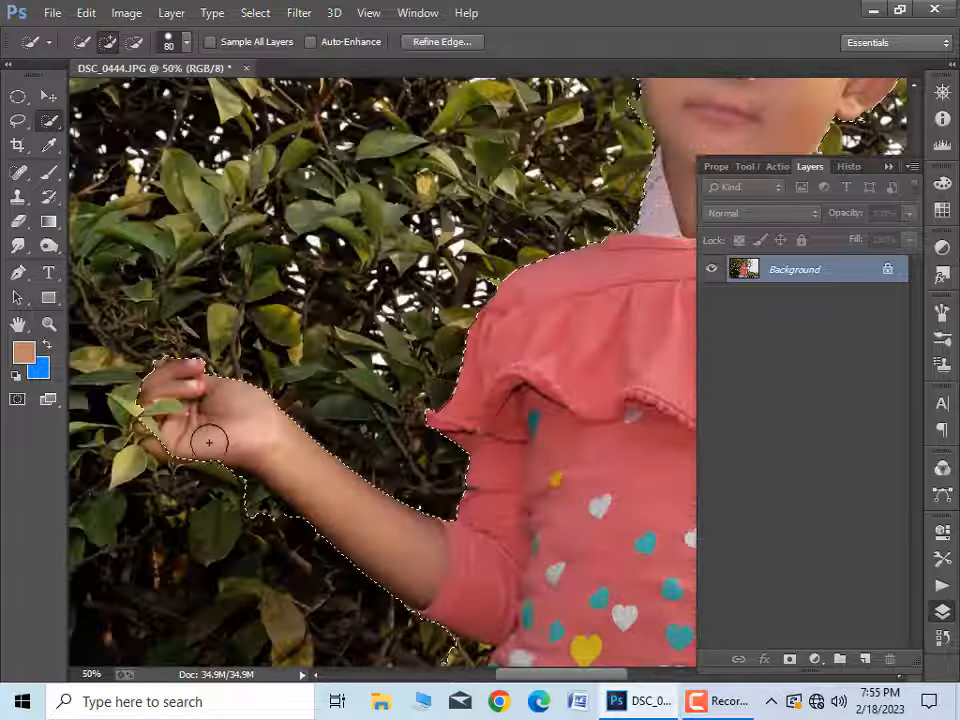
{"action": "key", "text": "["}
{"action": "key", "text": "["}
{"action": "key", "text": "["}
{"action": "key", "text": "["}
{"action": "key", "text": "["}
{"action": "key", "text": "["}
{"action": "left_click_drag", "start_coordinate": [166, 453], "coordinate": [127, 412]}
Step: Subtract the leaves and branches around the girl's hair and ears from the selection with a 35 px brush
{"action": "mouse_move", "coordinate": [640, 210]}
{"action": "left_mouse_down"}
{"action": "mouse_move", "coordinate": [358, 598]}
{"action": "mouse_move", "coordinate": [342, 717]}
{"action": "left_mouse_up"}
{"action": "left_click", "coordinate": [350, 290], "text": "alt"}
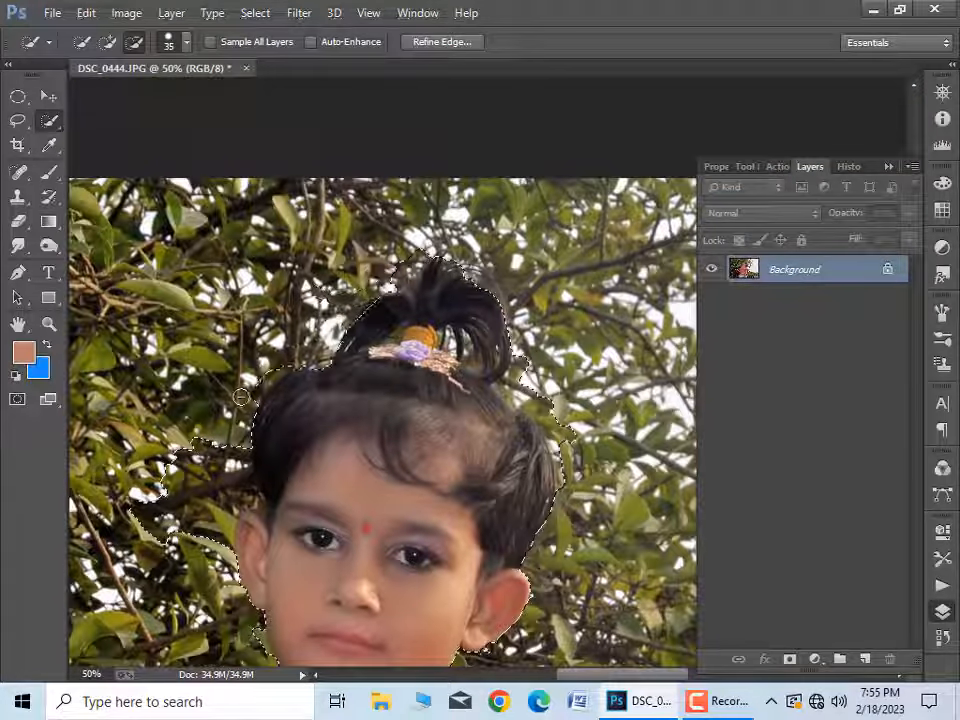
{"action": "left_click_drag", "start_coordinate": [241, 397], "coordinate": [241, 404]}
{"action": "left_click_drag", "start_coordinate": [317, 323], "coordinate": [234, 397]}
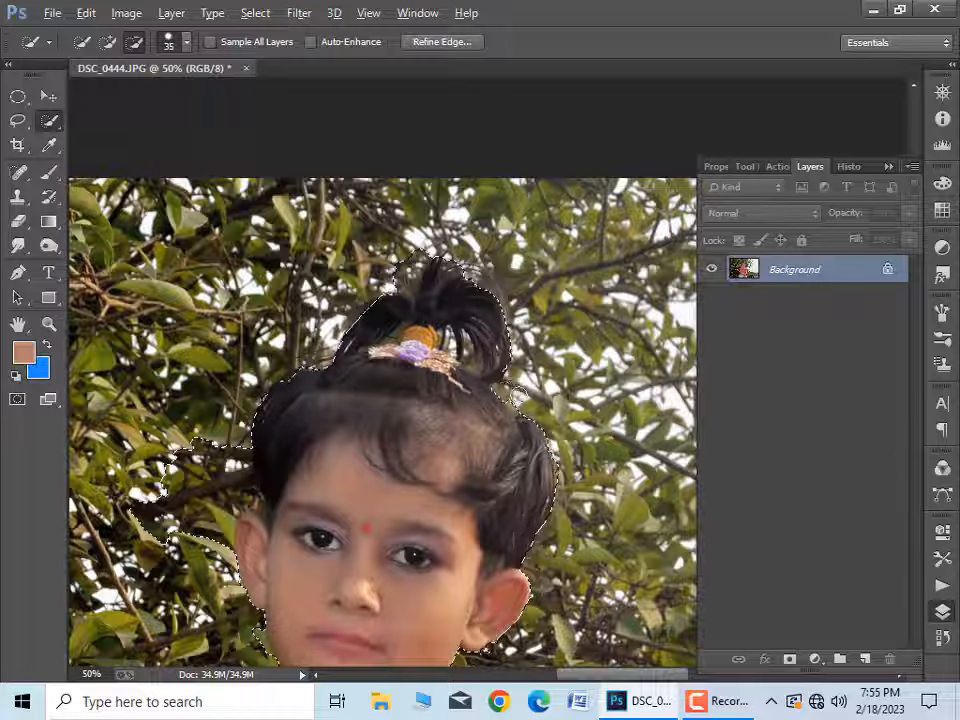
{"action": "left_click_drag", "start_coordinate": [471, 500], "coordinate": [513, 290]}
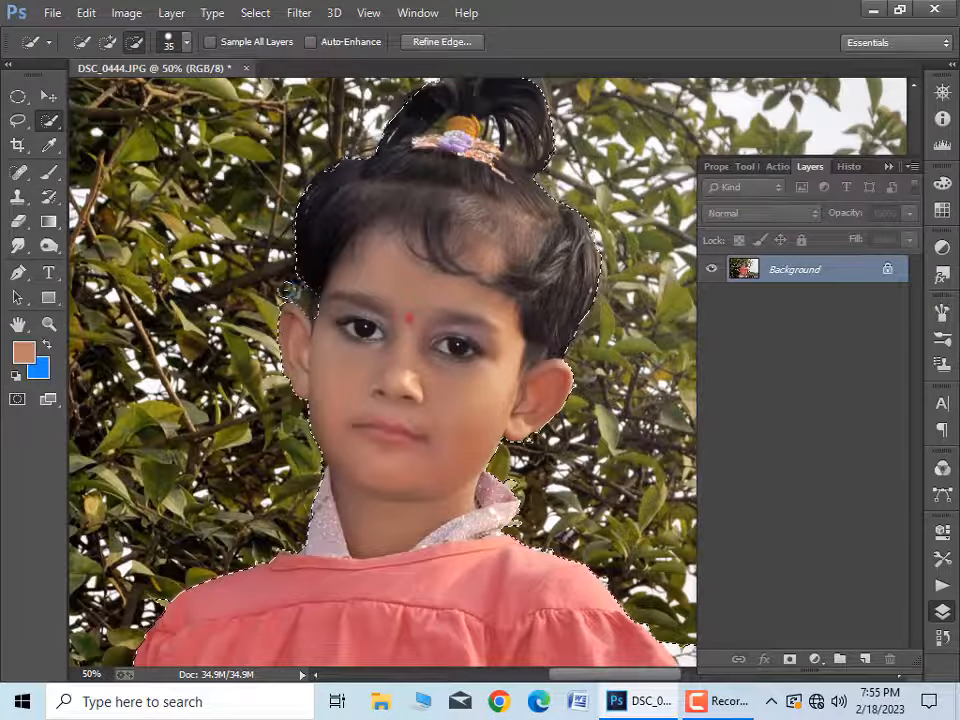
{"action": "left_click", "coordinate": [316, 318], "text": "alt"}
Step: Expand the selection of the girl by 1 pixel
{"action": "left_click_drag", "start_coordinate": [508, 406], "coordinate": [371, 199]}
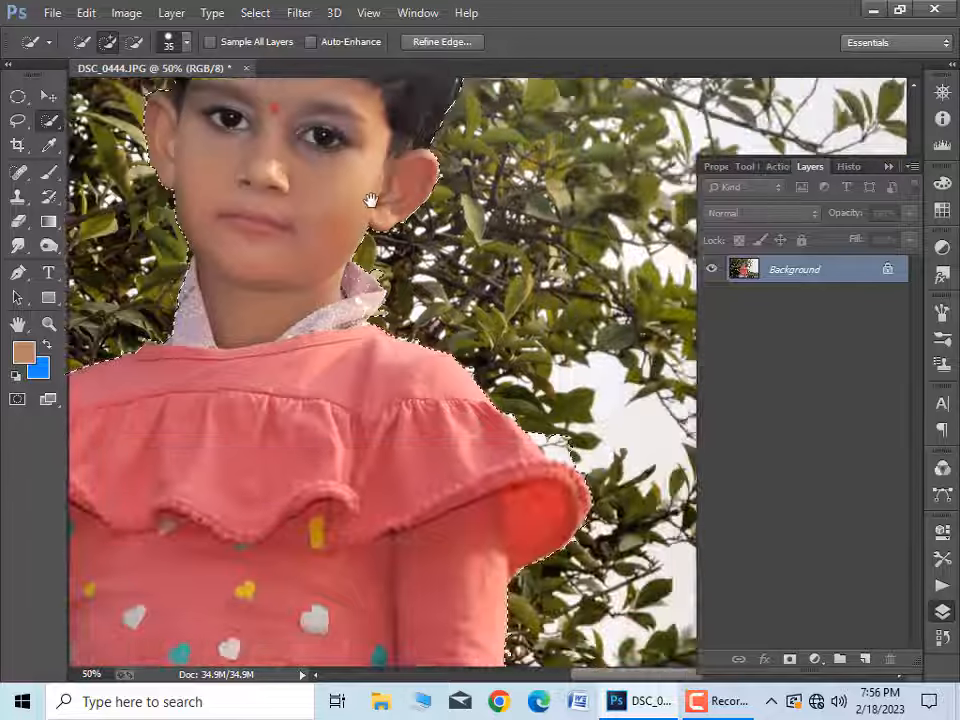
{"action": "left_click_drag", "start_coordinate": [439, 648], "coordinate": [418, 246]}
{"action": "left_click_drag", "start_coordinate": [80, 400], "coordinate": [606, 664]}
{"action": "left_click", "coordinate": [472, 480], "text": "alt"}
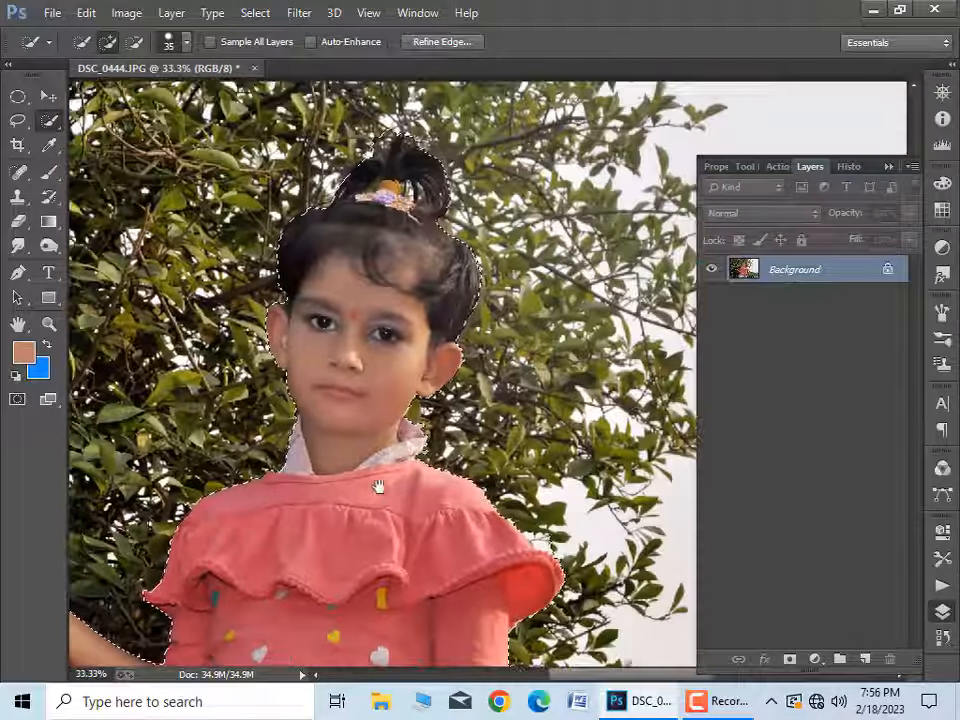
{"action": "left_click", "coordinate": [127, 12]}
{"action": "mouse_move", "coordinate": [268, 238]}
{"action": "left_click", "coordinate": [500, 271]}
{"action": "type", "text": "1"}
{"action": "key", "text": "Return"}
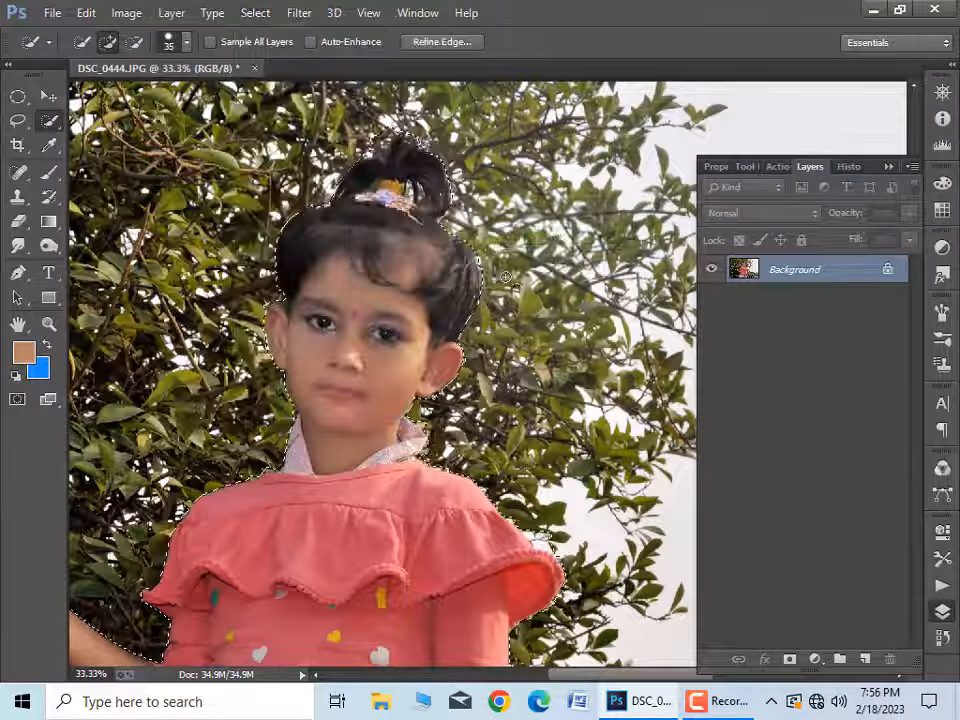
Step: Subtract the leftover background along the shoulder, collar and waist from the selection
{"action": "left_click", "coordinate": [302, 550], "text": "ctrl"}
{"action": "left_click", "coordinate": [336, 263], "text": "ctrl"}
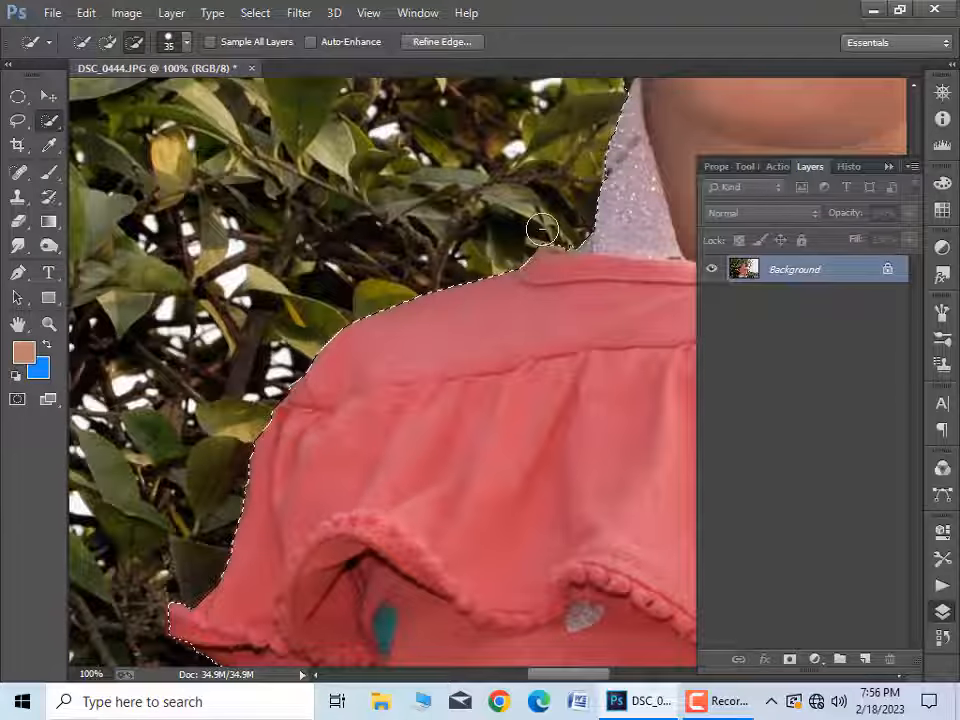
{"action": "scroll", "coordinate": [542, 229], "scroll_direction": "down", "scroll_amount": 2}
{"action": "left_click_drag", "start_coordinate": [564, 358], "coordinate": [317, 510]}
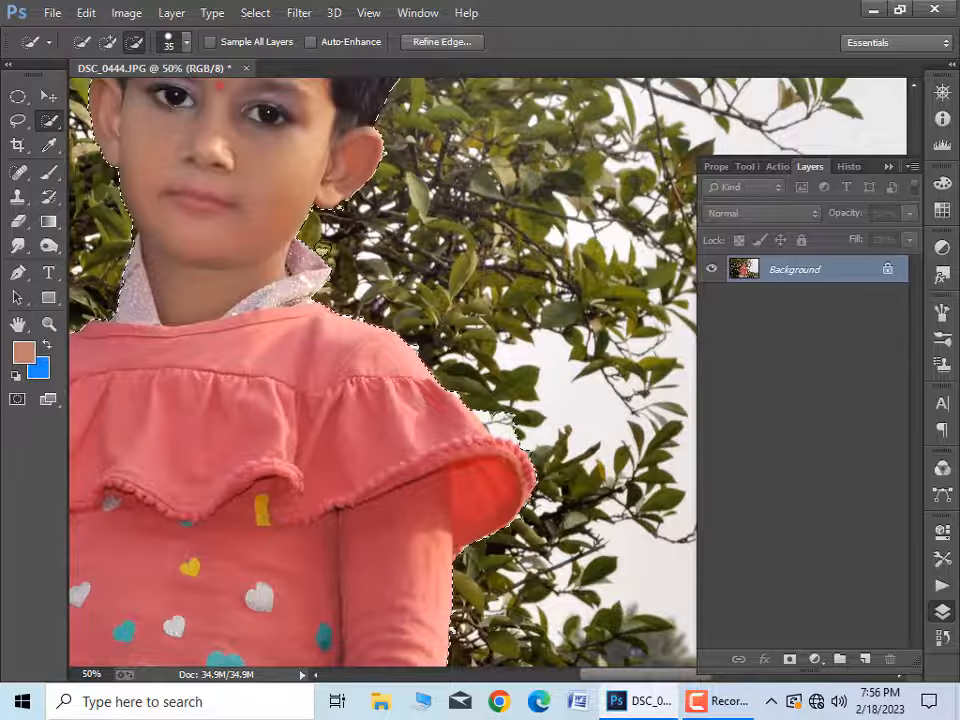
{"action": "mouse_move", "coordinate": [323, 248]}
{"action": "left_mouse_down"}
{"action": "mouse_move", "coordinate": [276, 628]}
{"action": "mouse_move", "coordinate": [322, 100]}
{"action": "left_mouse_up"}
{"action": "left_click_drag", "start_coordinate": [134, 540], "coordinate": [524, 490]}
{"action": "left_click_drag", "start_coordinate": [307, 282], "coordinate": [329, 284]}
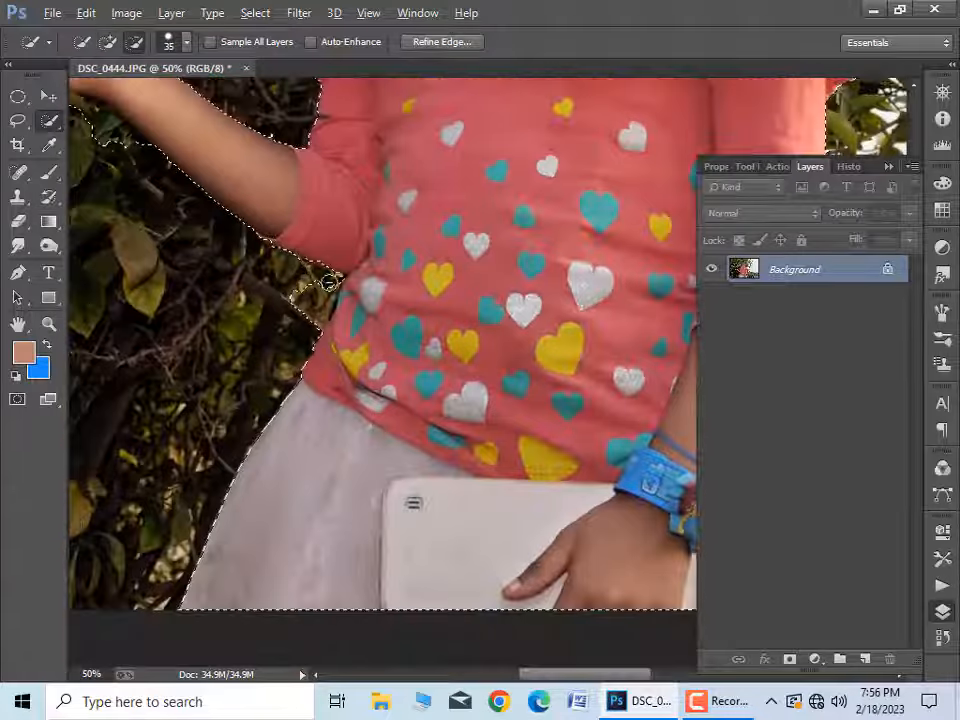
Step: Trim the background patch beneath the raised forearm from the selection with Quick Selection, undoing the last stroke
{"action": "scroll", "coordinate": [471, 456], "scroll_direction": "down", "scroll_amount": 2}
{"action": "scroll", "coordinate": [389, 436], "scroll_direction": "up", "scroll_amount": 2}
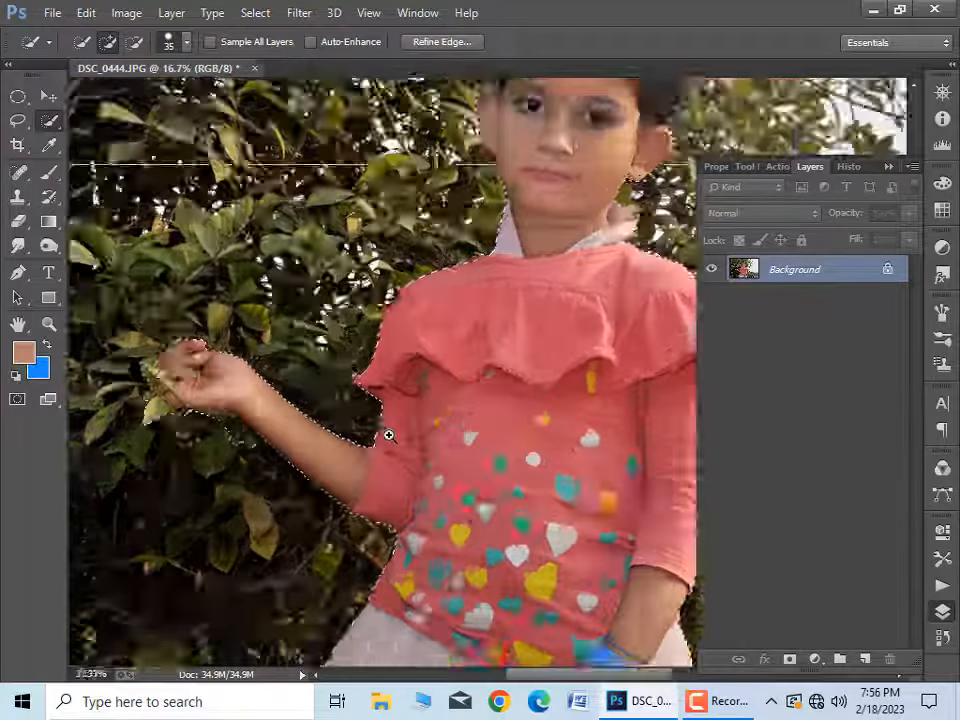
{"action": "left_click", "coordinate": [389, 436], "text": "ctrl"}
{"action": "left_click_drag", "start_coordinate": [184, 435], "coordinate": [262, 470]}
{"action": "scroll", "coordinate": [290, 513], "scroll_direction": "up", "scroll_amount": 2}
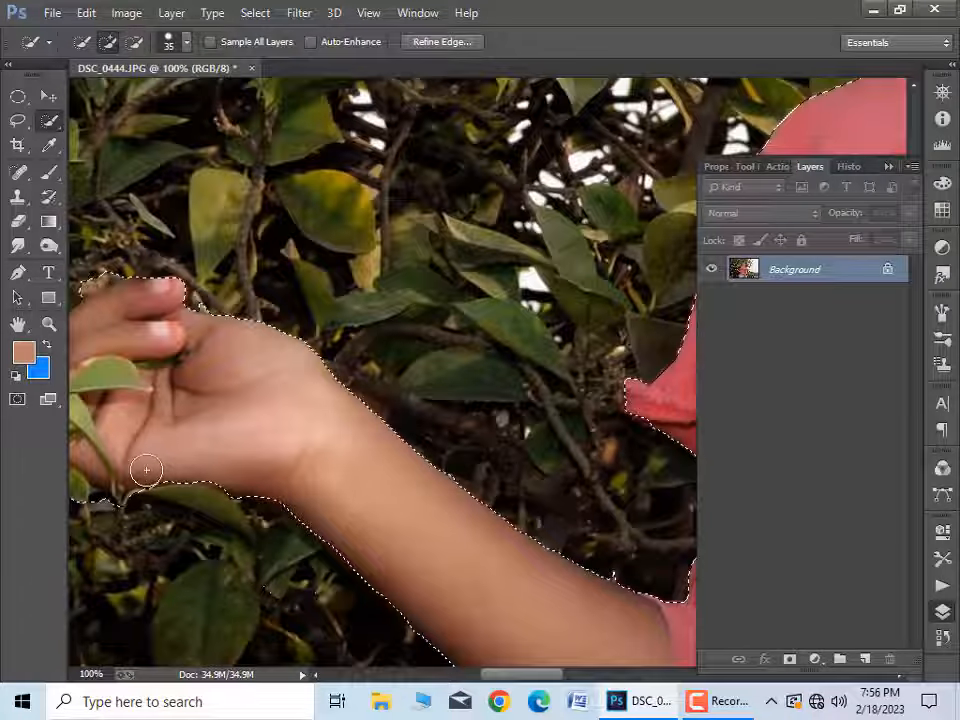
{"action": "mouse_move", "coordinate": [148, 488]}
{"action": "left_mouse_down"}
{"action": "mouse_move", "coordinate": [208, 475]}
{"action": "mouse_move", "coordinate": [138, 496]}
{"action": "left_mouse_up"}
{"action": "key", "text": "ctrl+z"}
Step: Clean up the selection edge beneath the raised hand with the Lasso tool
{"action": "left_click", "coordinate": [18, 122]}
{"action": "mouse_move", "coordinate": [243, 504]}
{"action": "left_mouse_down"}
{"action": "mouse_move", "coordinate": [226, 460]}
{"action": "mouse_move", "coordinate": [230, 497]}
{"action": "left_mouse_up"}
{"action": "left_click_drag", "start_coordinate": [150, 448], "coordinate": [205, 440]}
Step: Correct the selection edge along the raised arm's elbow and sleeve with the Lasso, excluding the branches below it
{"action": "left_click_drag", "start_coordinate": [500, 580], "coordinate": [313, 226]}
{"action": "left_click_drag", "start_coordinate": [534, 497], "coordinate": [455, 461]}
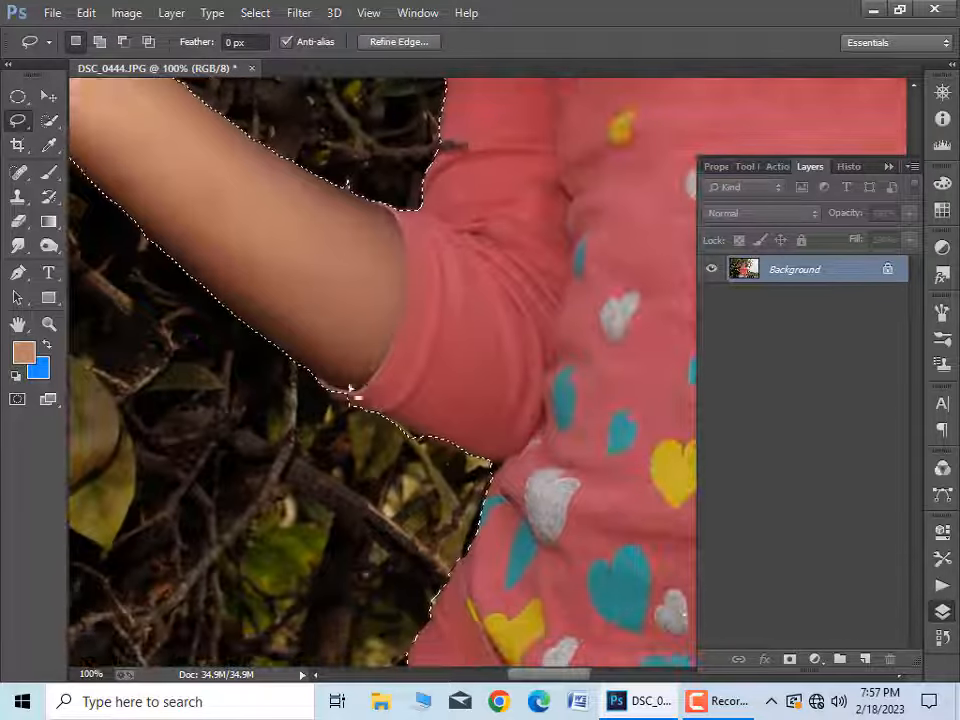
{"action": "left_click_drag", "start_coordinate": [347, 400], "coordinate": [320, 385]}
{"action": "left_click_drag", "start_coordinate": [405, 431], "coordinate": [347, 383]}
{"action": "left_click_drag", "start_coordinate": [353, 457], "coordinate": [285, 356]}
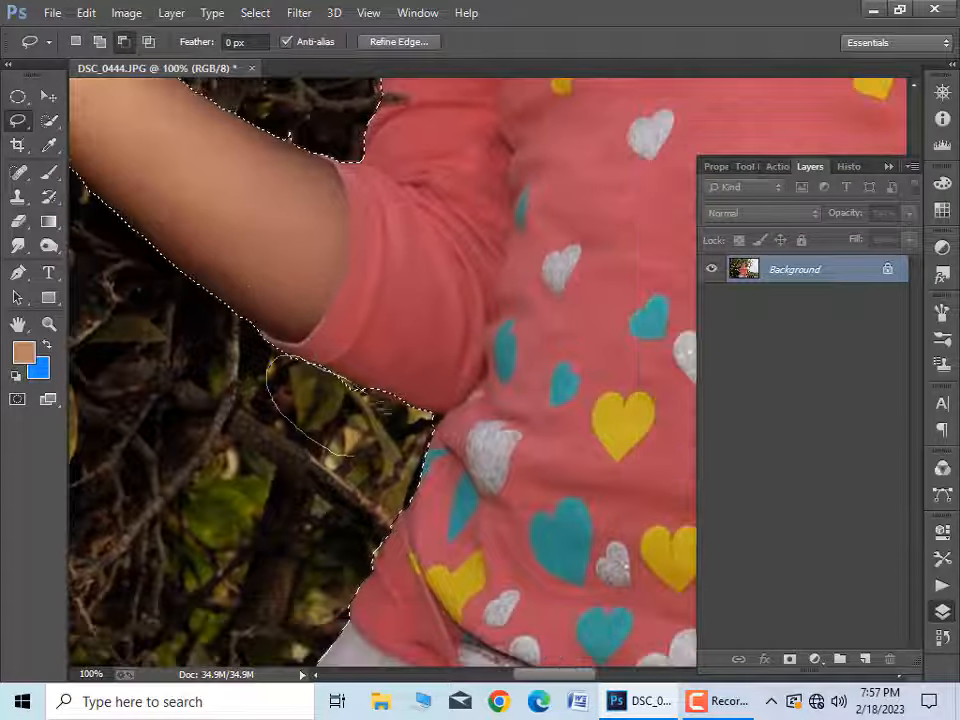
{"action": "mouse_move", "coordinate": [362, 391]}
{"action": "left_mouse_down"}
{"action": "mouse_move", "coordinate": [437, 418]}
{"action": "mouse_move", "coordinate": [404, 466]}
{"action": "left_mouse_up"}
{"action": "left_click_drag", "start_coordinate": [426, 354], "coordinate": [404, 407]}
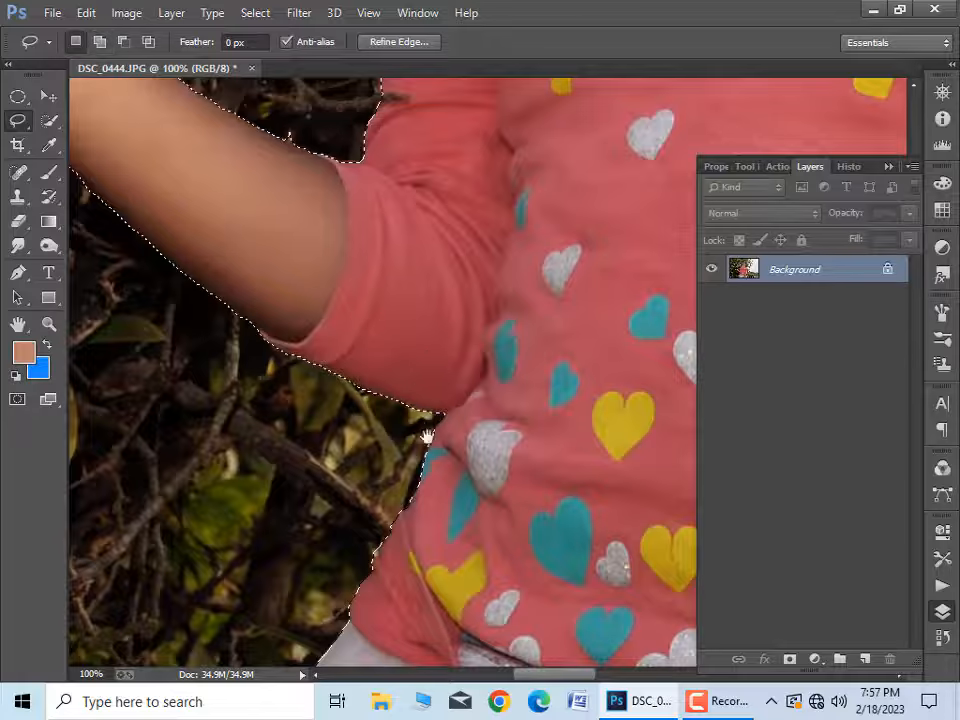
Step: Feather the selection of the girl and copy her onto a new layer
{"action": "scroll", "coordinate": [427, 437], "scroll_direction": "down", "scroll_amount": 5}
{"action": "key", "text": "shift+F6"}
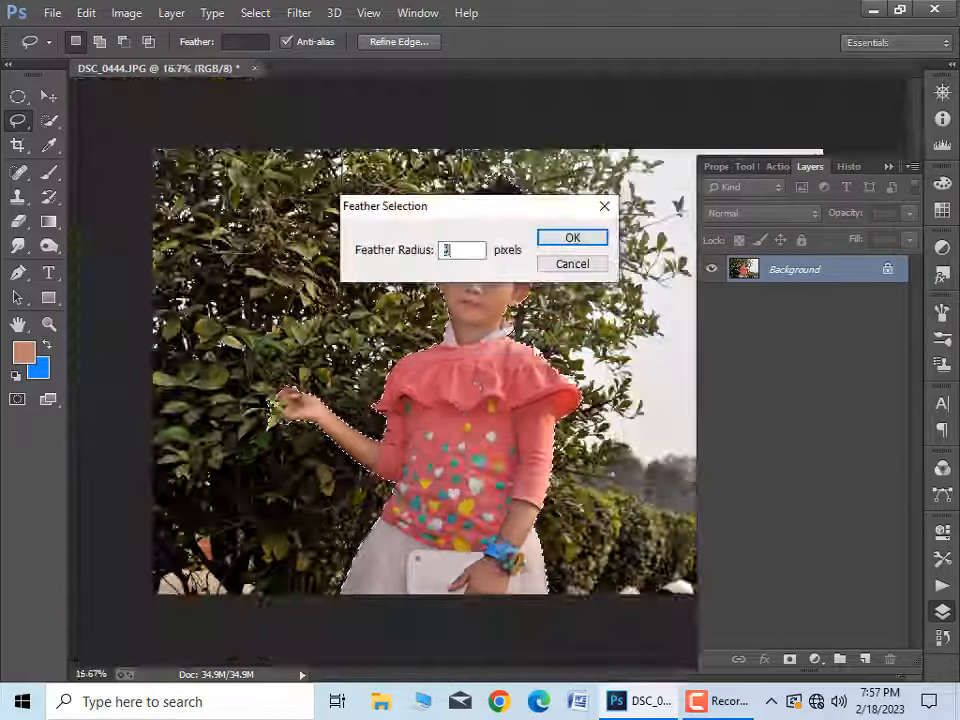
{"action": "left_click", "coordinate": [573, 240]}
{"action": "right_click", "coordinate": [460, 410]}
{"action": "left_click", "coordinate": [511, 71]}
{"action": "left_click", "coordinate": [575, 243]}
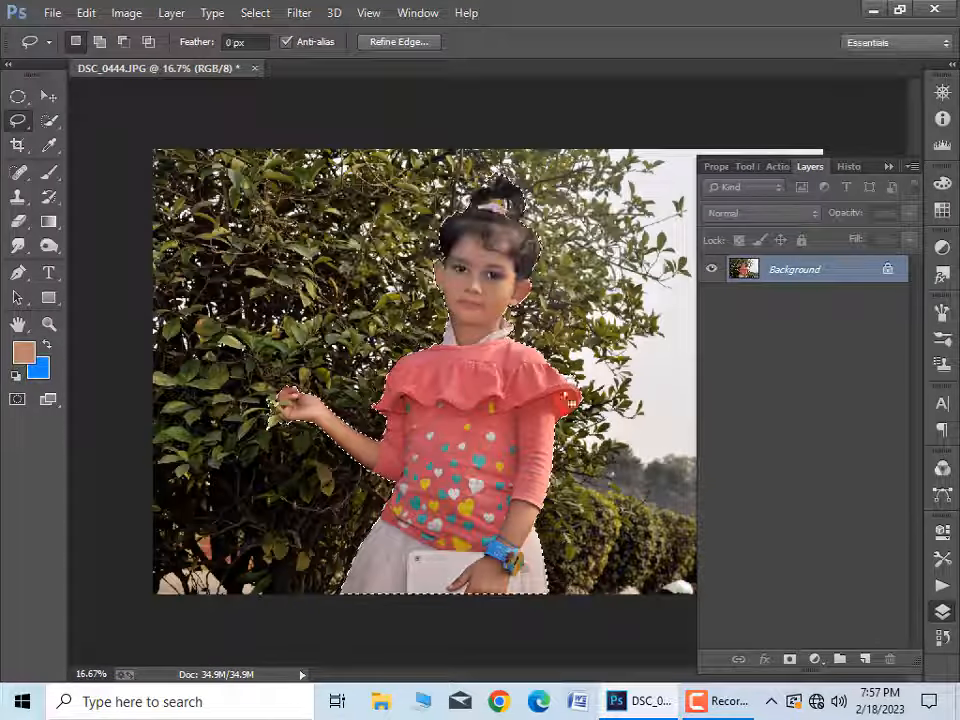
{"action": "key", "text": "ctrl+j"}
Step: Duplicate the Background layer and select the girl on the copy with Quick Selection, including her raised arm
{"action": "left_click_drag", "start_coordinate": [805, 291], "coordinate": [866, 660]}
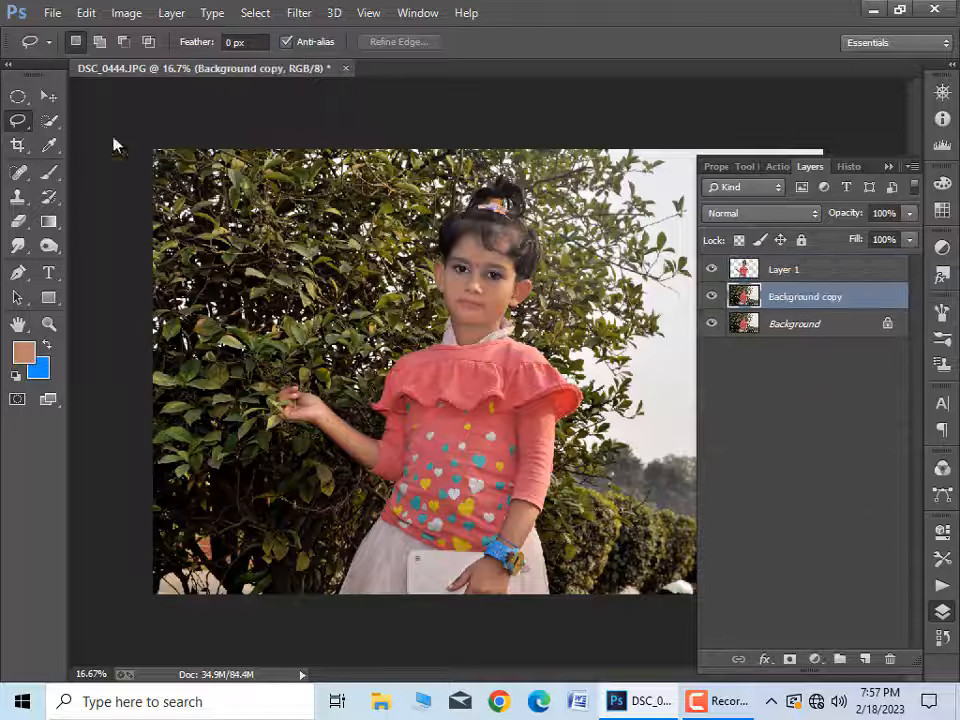
{"action": "left_click", "coordinate": [50, 121]}
{"action": "mouse_move", "coordinate": [457, 467]}
{"action": "left_mouse_down"}
{"action": "mouse_move", "coordinate": [381, 573]}
{"action": "mouse_move", "coordinate": [415, 410]}
{"action": "mouse_move", "coordinate": [462, 395]}
{"action": "left_mouse_up"}
{"action": "left_click_drag", "start_coordinate": [457, 350], "coordinate": [496, 205]}
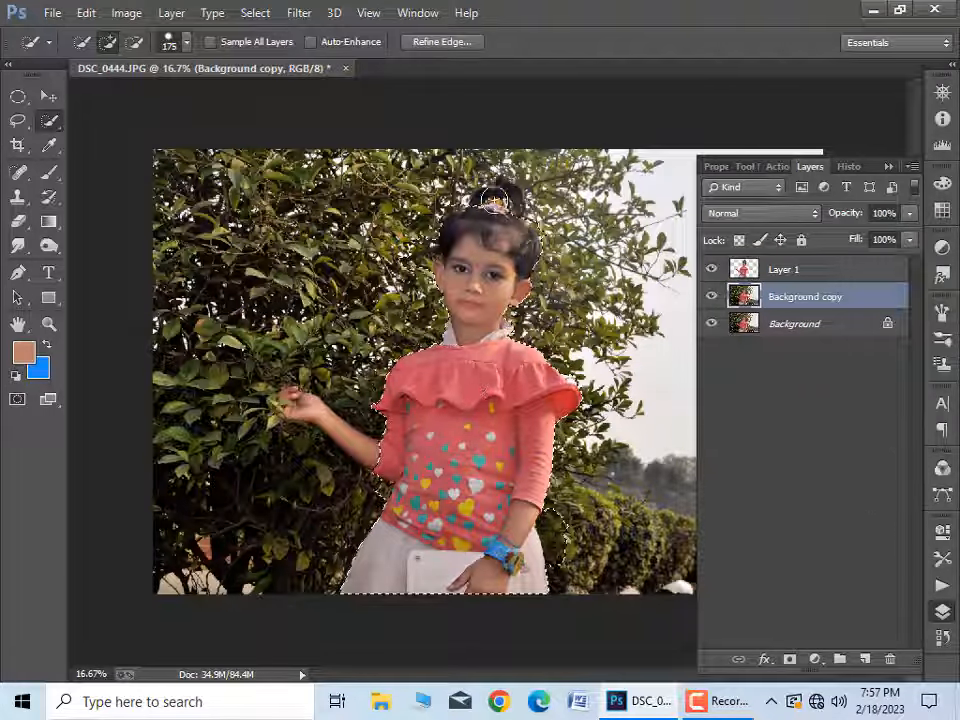
{"action": "left_click_drag", "start_coordinate": [388, 460], "coordinate": [291, 403]}
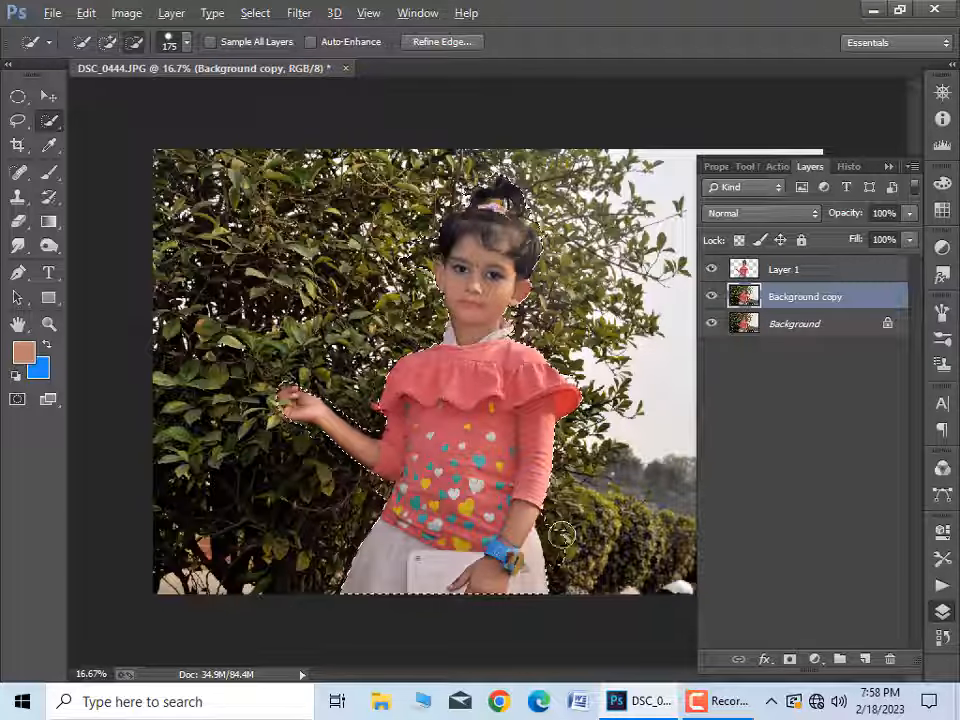
Step: Refine the girl's selection on the background copy around her hair, sleeve, waist and raised hand with a 50 px brush
{"action": "scroll", "coordinate": [560, 547], "scroll_direction": "up", "scroll_amount": 2}
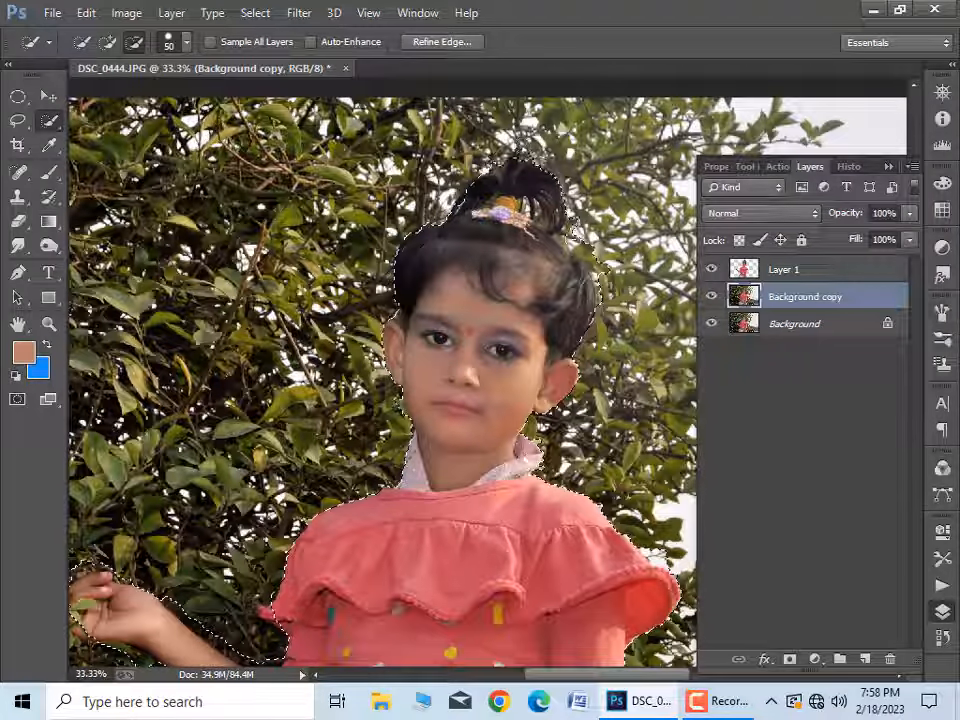
{"action": "left_click_drag", "start_coordinate": [669, 529], "coordinate": [569, 217]}
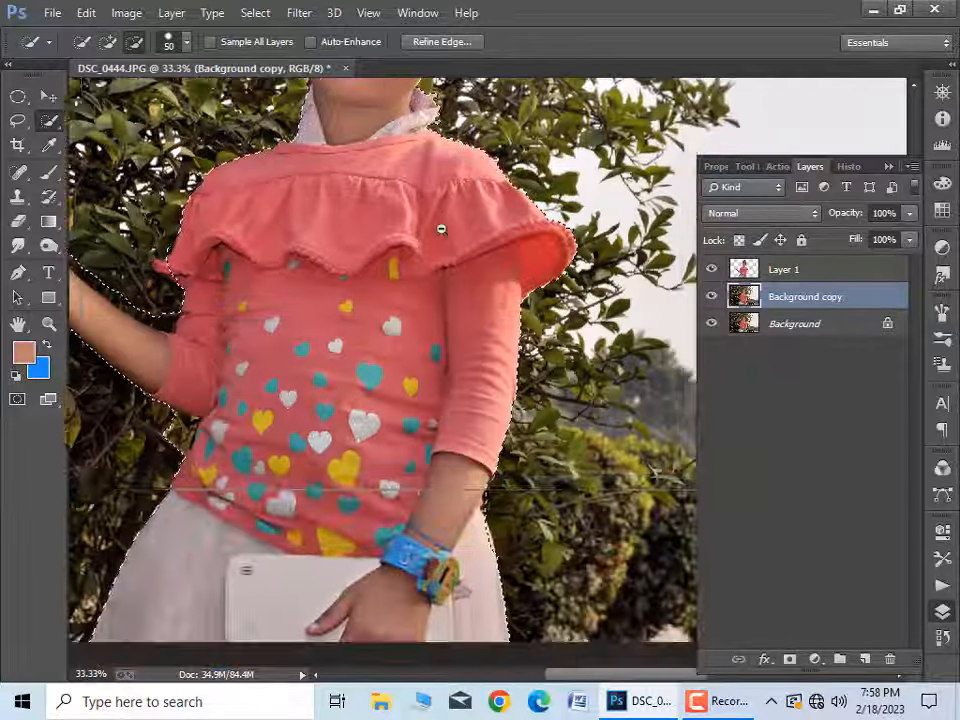
{"action": "scroll", "coordinate": [441, 227], "scroll_direction": "down", "scroll_amount": 1}
{"action": "left_click", "coordinate": [269, 510], "text": "alt"}
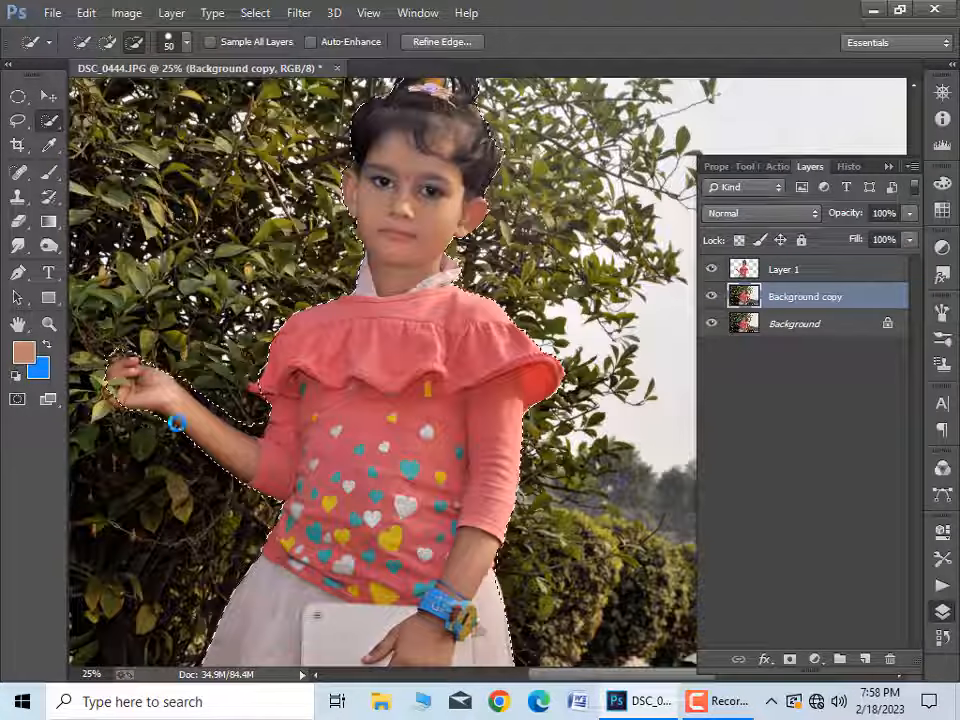
{"action": "left_click", "coordinate": [116, 399]}
Step: Feather the selection by 1 pixel and expand it
{"action": "right_click", "coordinate": [336, 443]}
{"action": "left_click", "coordinate": [428, 107]}
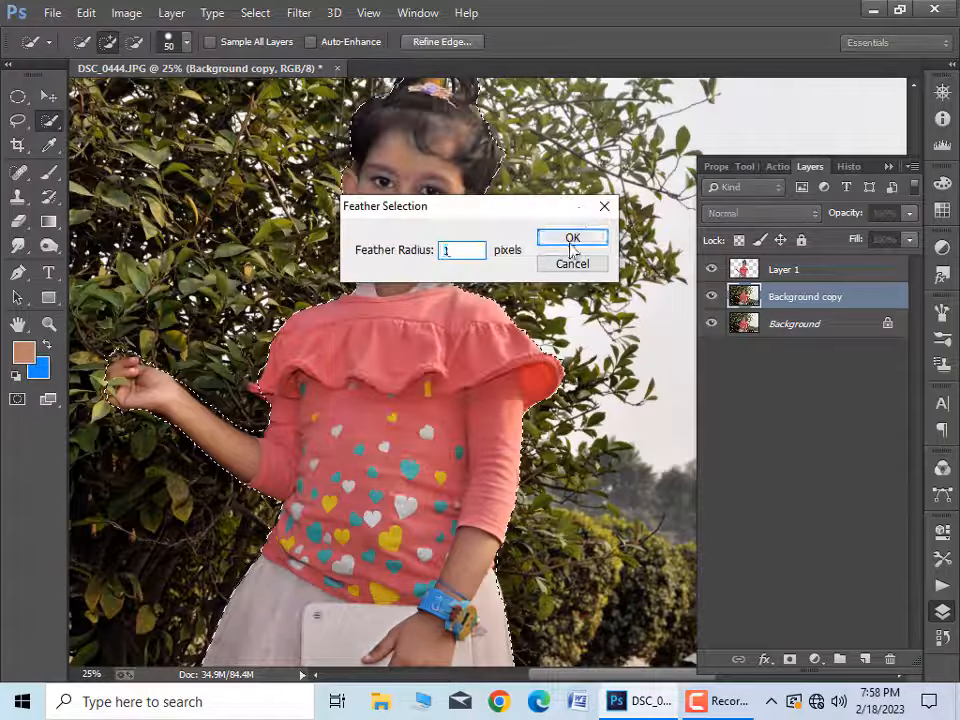
{"action": "left_click", "coordinate": [572, 237]}
{"action": "left_click", "coordinate": [255, 13]}
{"action": "mouse_move", "coordinate": [300, 237]}
{"action": "left_click", "coordinate": [520, 272]}
{"action": "left_click", "coordinate": [561, 238]}
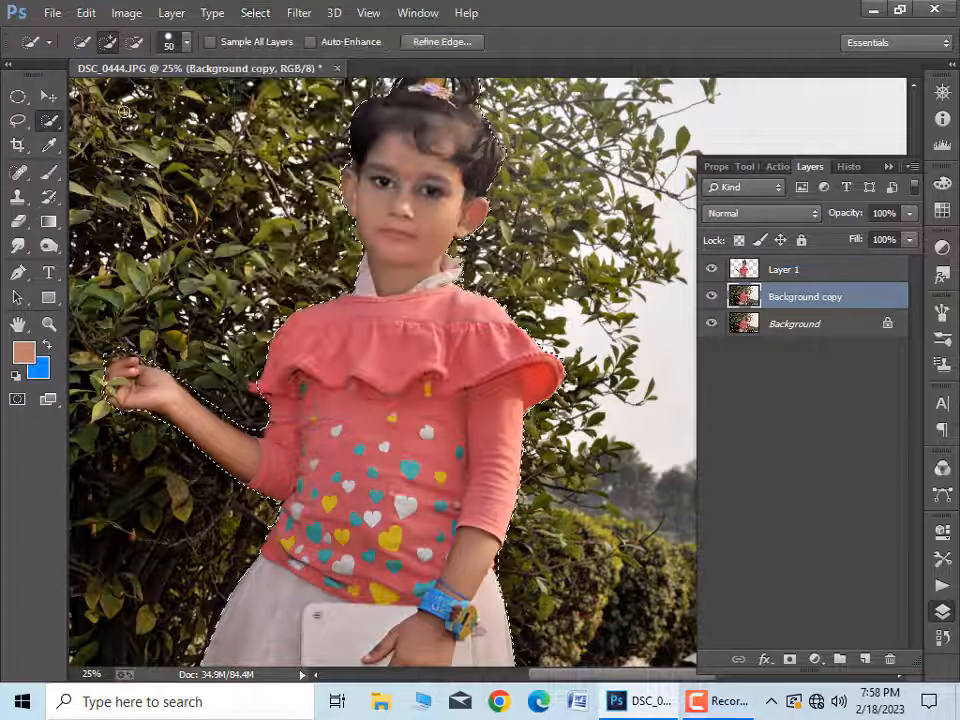
Step: Remove the girl from the background copy with a Content-Aware fill and clear the selection
{"action": "left_click", "coordinate": [86, 13]}
{"action": "left_click", "coordinate": [140, 257]}
{"action": "key", "text": "Return"}
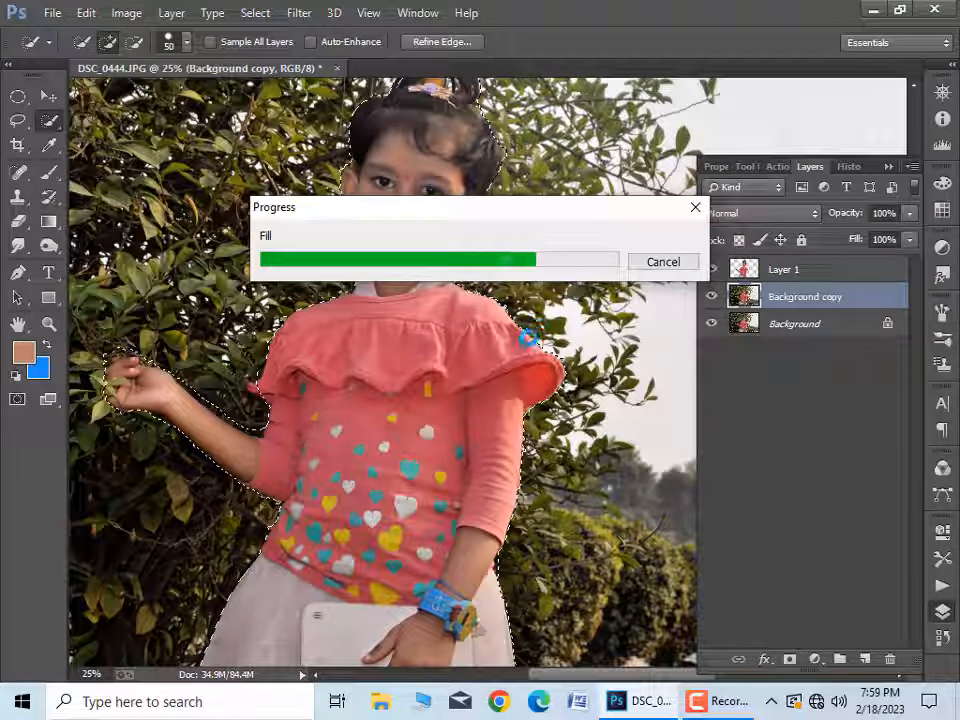
{"action": "key", "text": "ctrl+minus"}
{"action": "key", "text": "ctrl+minus"}
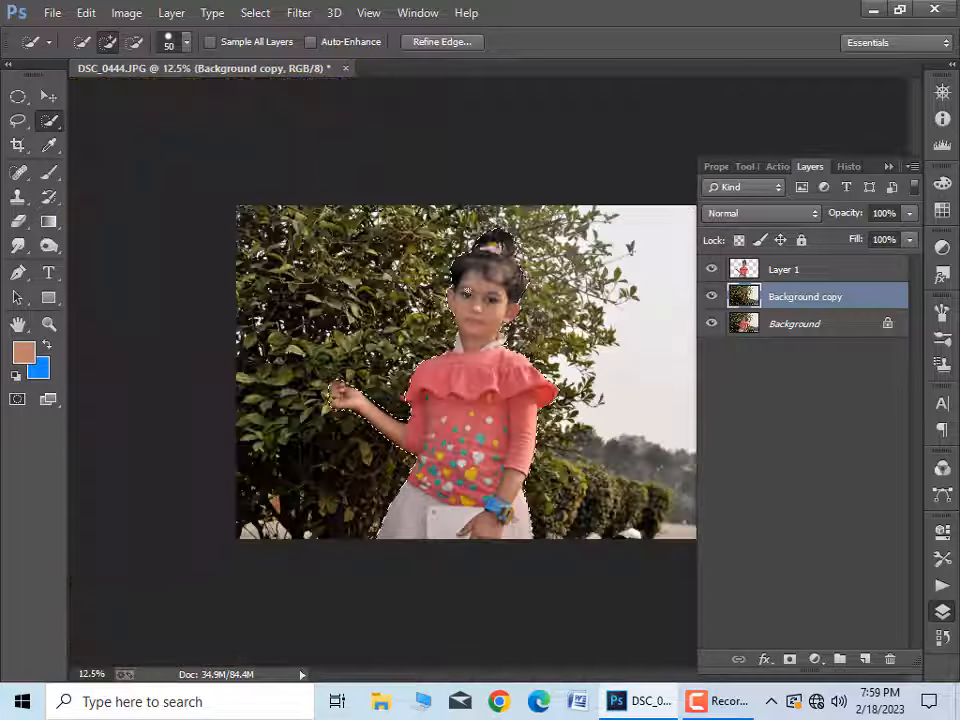
{"action": "key", "text": "ctrl+d"}
Step: Brighten the foliage and sky on the background copy with the Camera Raw filter
{"action": "key", "text": "ctrl+plus"}
{"action": "left_click", "coordinate": [299, 13]}
{"action": "left_click", "coordinate": [352, 124]}
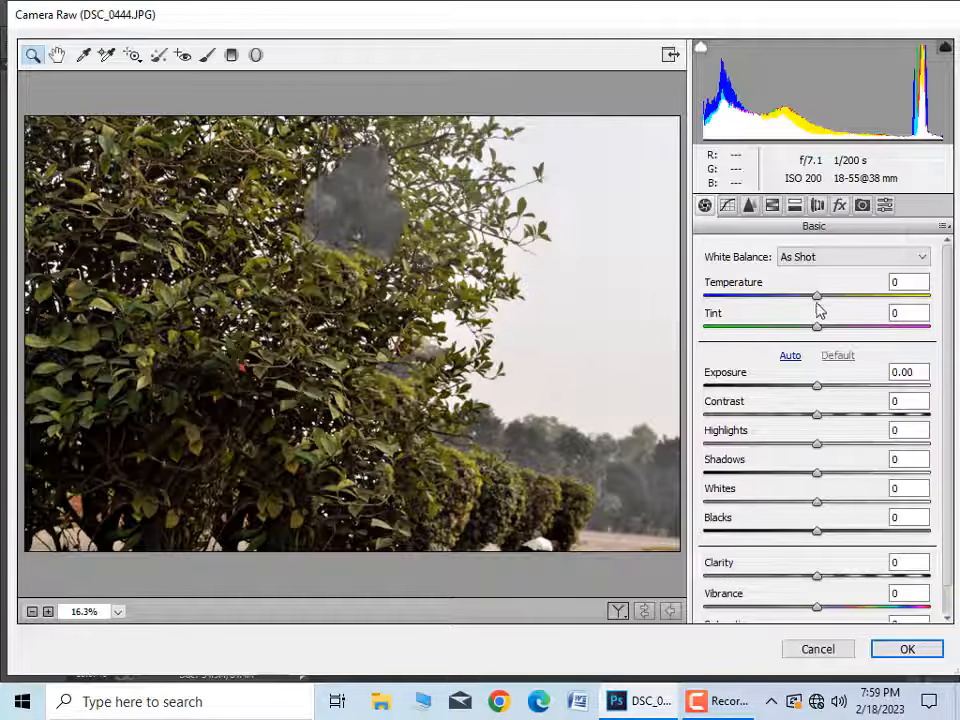
{"action": "left_click_drag", "start_coordinate": [817, 297], "coordinate": [790, 332]}
{"action": "left_click", "coordinate": [884, 652]}
{"action": "key", "text": "ctrl+plus"}
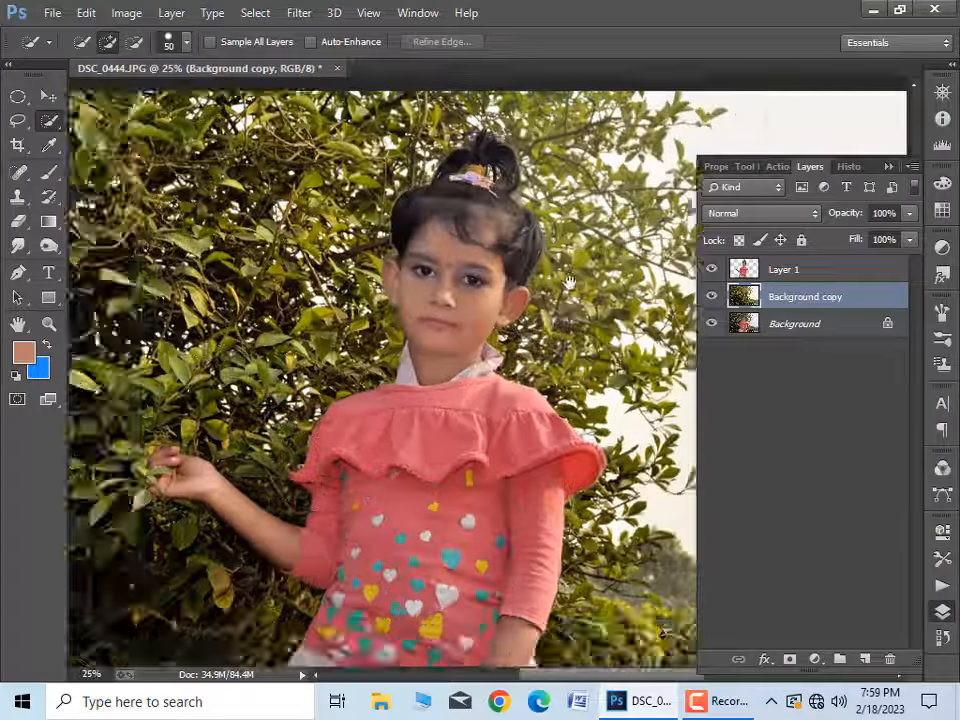
Step: Blur the background copy with the Lens Blur filter, using a hexagon iris and a radius of 47
{"action": "left_click", "coordinate": [299, 12]}
{"action": "mouse_move", "coordinate": [330, 236]}
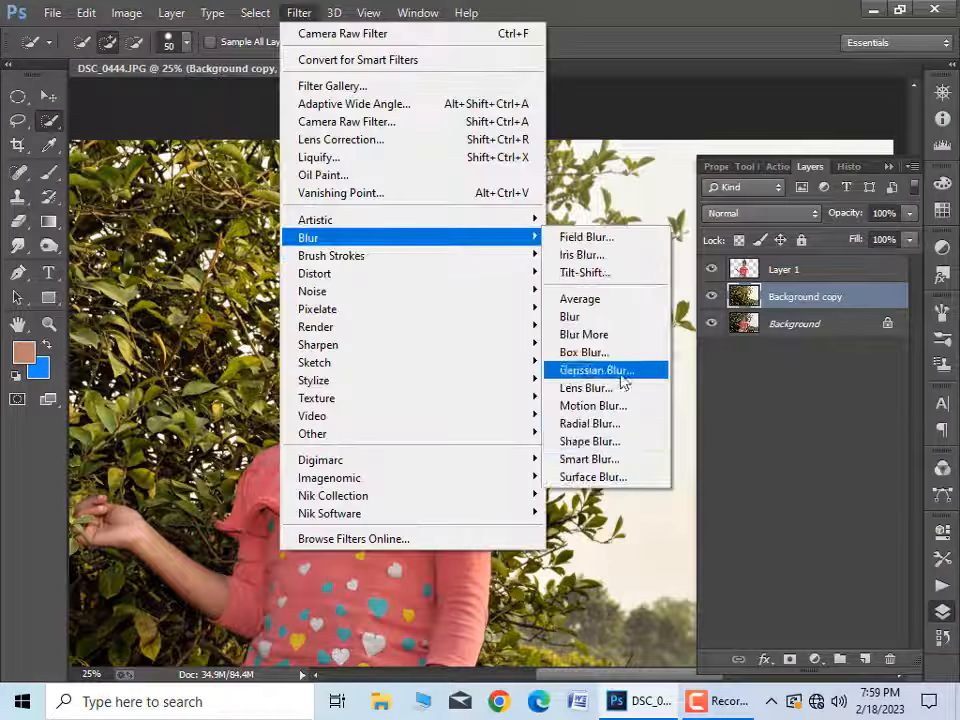
{"action": "left_click", "coordinate": [615, 388]}
{"action": "left_click_drag", "start_coordinate": [817, 325], "coordinate": [828, 325]}
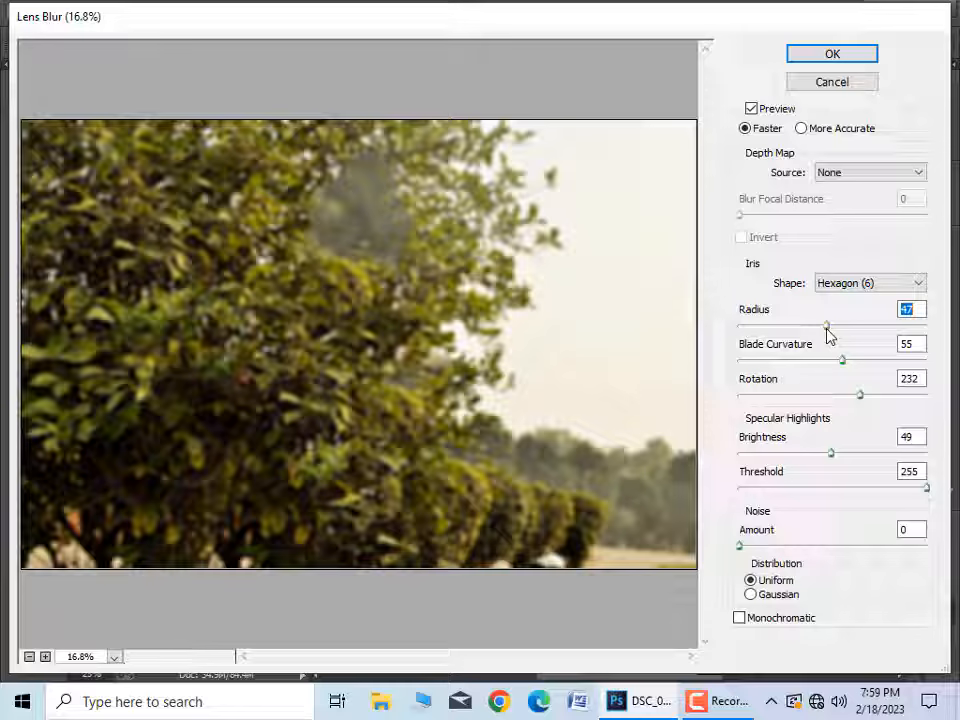
{"action": "left_click", "coordinate": [810, 56]}
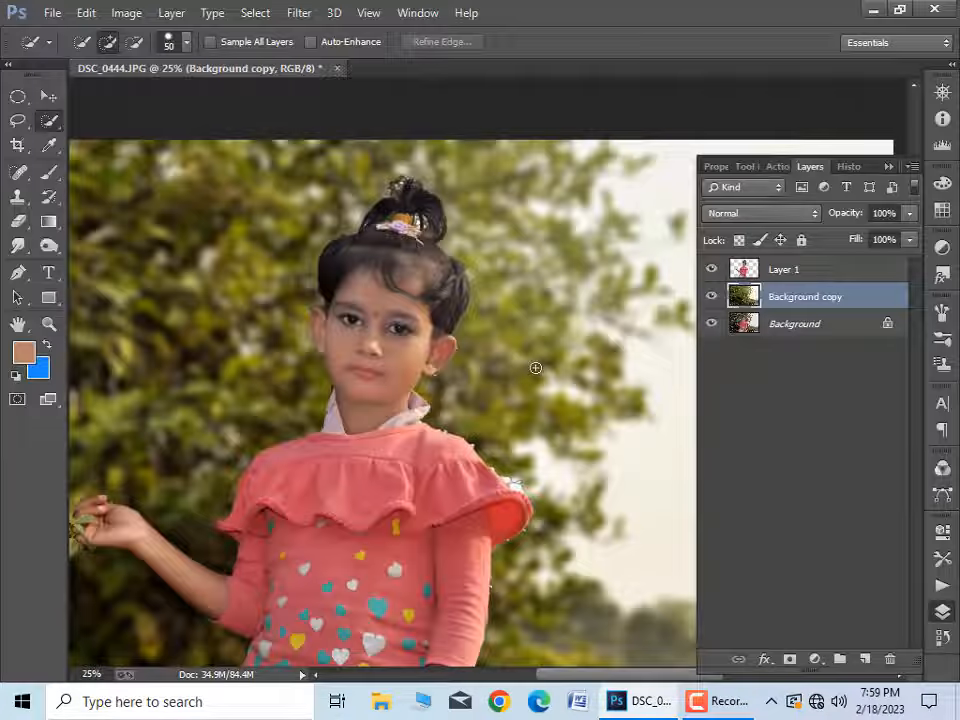
{"action": "left_click_drag", "start_coordinate": [342, 468], "coordinate": [491, 394]}
{"action": "key", "text": "ctrl+minus"}
{"action": "key", "text": "ctrl+plus"}
{"action": "key", "text": "ctrl+minus"}
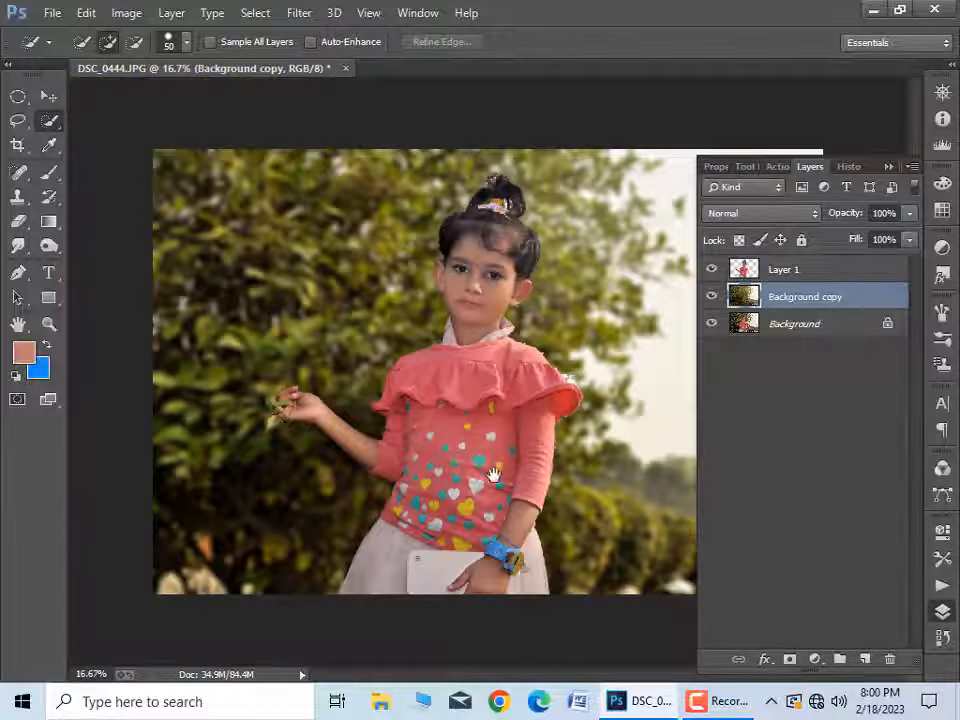
Step: Remove the leftover background gaps between the strands of the hair bun on Layer 1 with the Magic Wand at tolerance 32, and clear the selection
{"action": "left_click", "coordinate": [570, 356], "text": "ctrl"}
{"action": "left_click", "coordinate": [570, 356], "text": "ctrl"}
{"action": "left_click_drag", "start_coordinate": [477, 185], "coordinate": [498, 396]}
{"action": "left_click", "coordinate": [498, 396], "text": "ctrl"}
{"action": "left_click", "coordinate": [800, 269]}
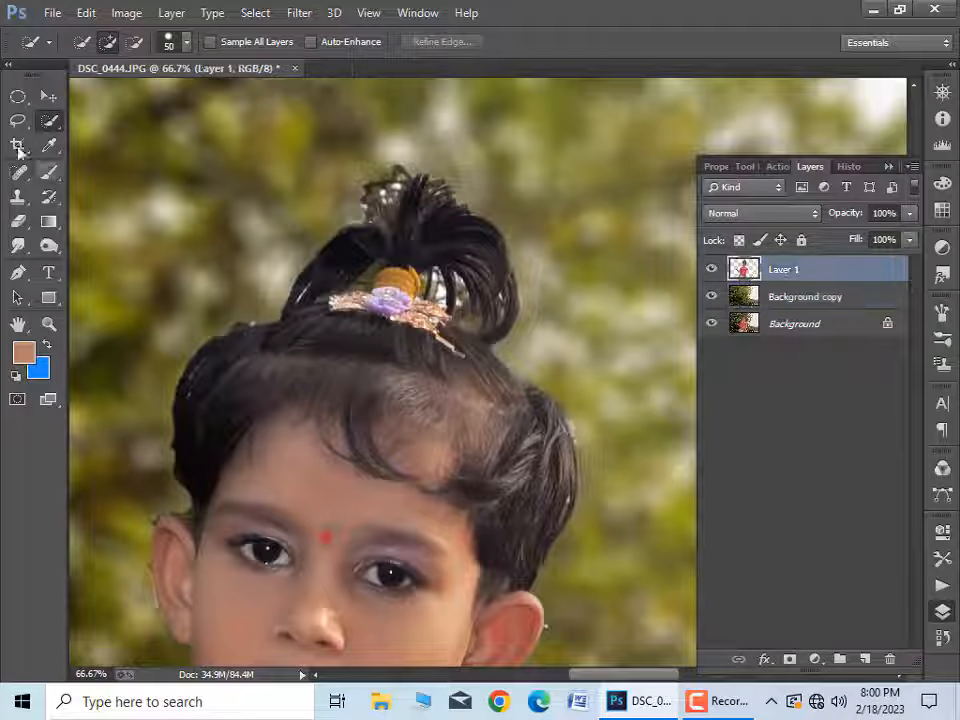
{"action": "right_click", "coordinate": [48, 120]}
{"action": "left_click", "coordinate": [120, 135]}
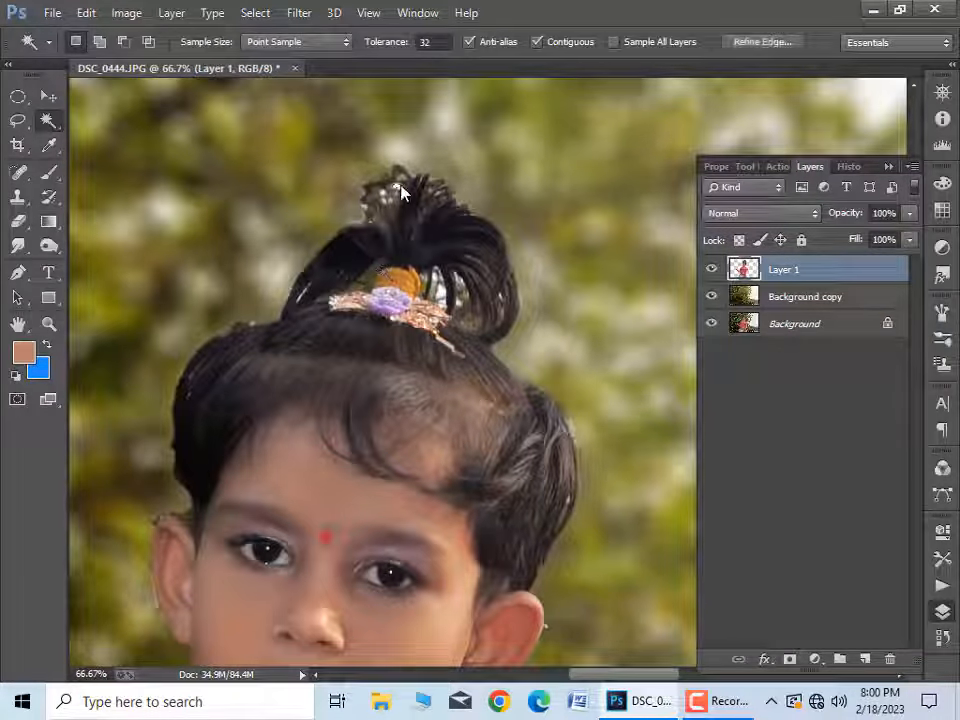
{"action": "left_click", "coordinate": [390, 210]}
{"action": "scroll", "coordinate": [396, 210], "scroll_direction": "up", "scroll_amount": 3}
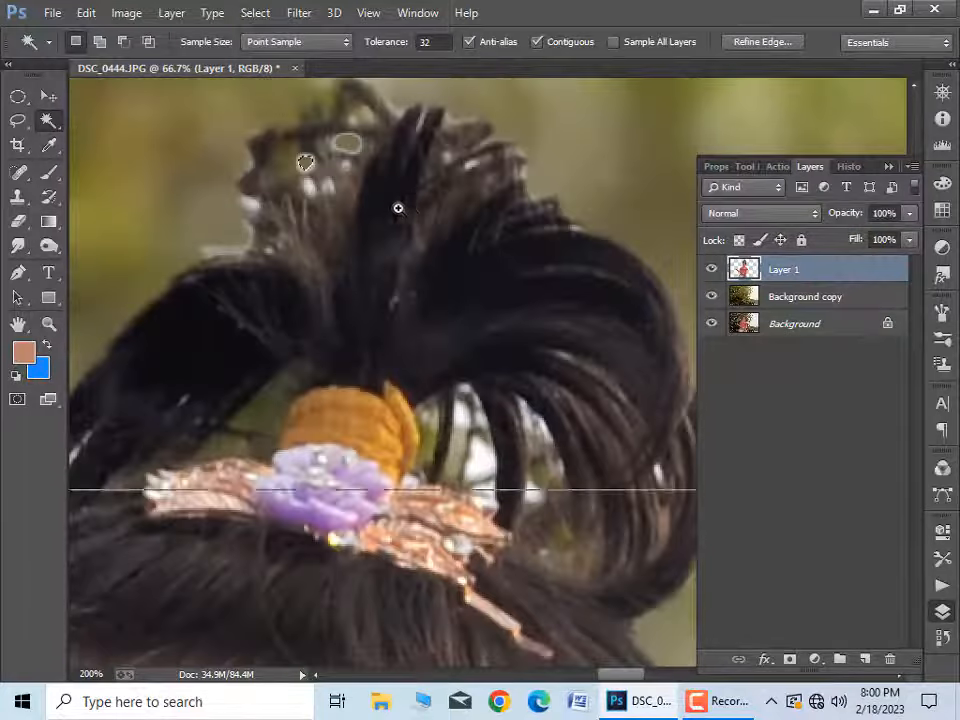
{"action": "left_click", "coordinate": [297, 124]}
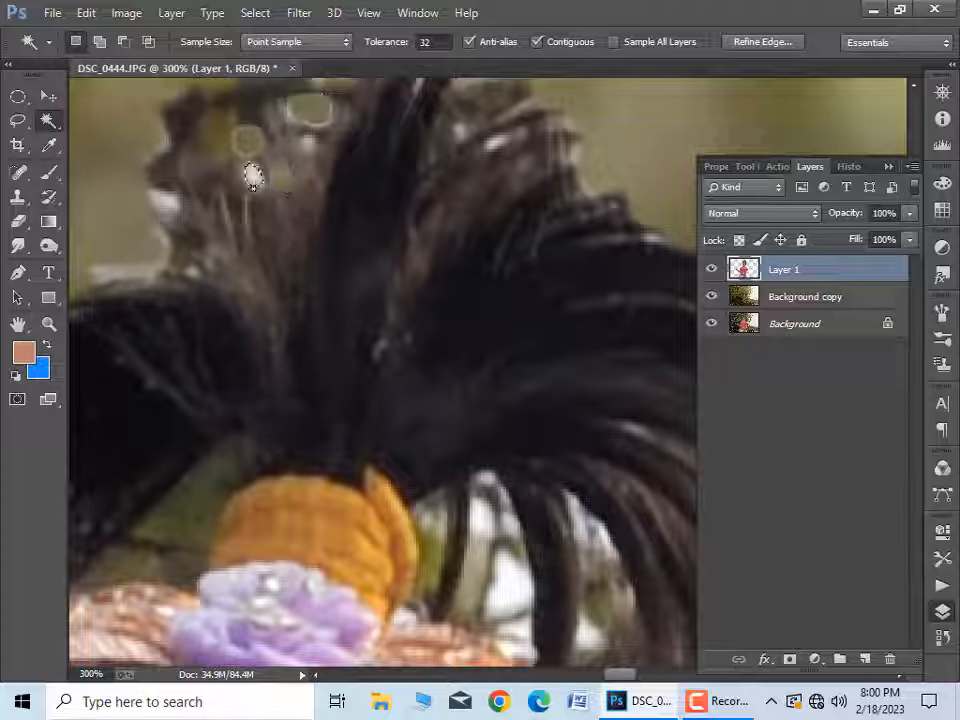
{"action": "left_click", "coordinate": [135, 235]}
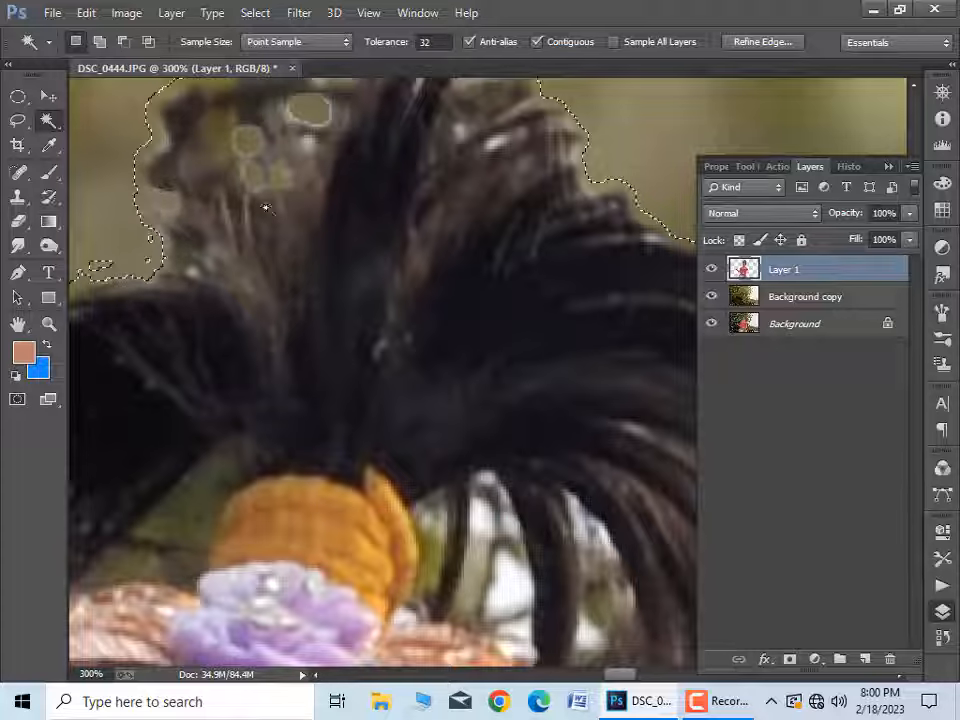
{"action": "key", "text": "ctrl+minus"}
{"action": "key", "text": "ctrl+minus"}
{"action": "key", "text": "ctrl+minus"}
{"action": "key", "text": "ctrl+d"}
Step: Darken the light fringes along the girl's hair edges with a 100 px Burn tool on midtones at 100% exposure
{"action": "left_click_drag", "start_coordinate": [585, 411], "coordinate": [522, 216]}
{"action": "left_click", "coordinate": [47, 247]}
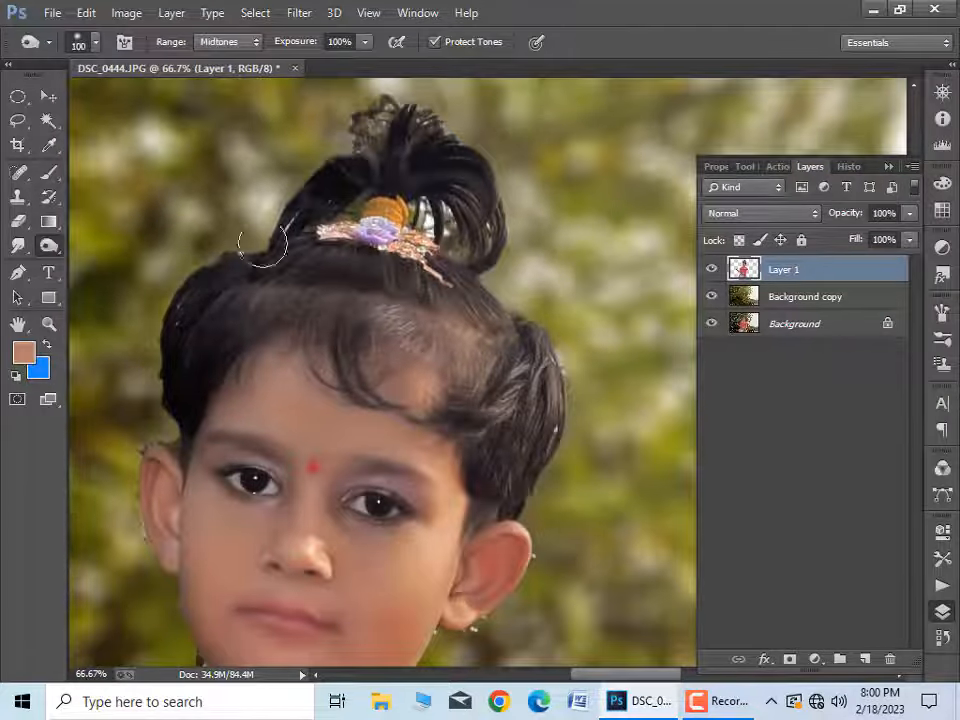
{"action": "mouse_move", "coordinate": [263, 243]}
{"action": "left_mouse_down"}
{"action": "mouse_move", "coordinate": [358, 158]}
{"action": "mouse_move", "coordinate": [330, 153]}
{"action": "mouse_move", "coordinate": [515, 280]}
{"action": "mouse_move", "coordinate": [535, 323]}
{"action": "mouse_move", "coordinate": [541, 478]}
{"action": "left_mouse_up"}
{"action": "key", "text": "ctrl+minus"}
{"action": "left_click_drag", "start_coordinate": [533, 535], "coordinate": [536, 343]}
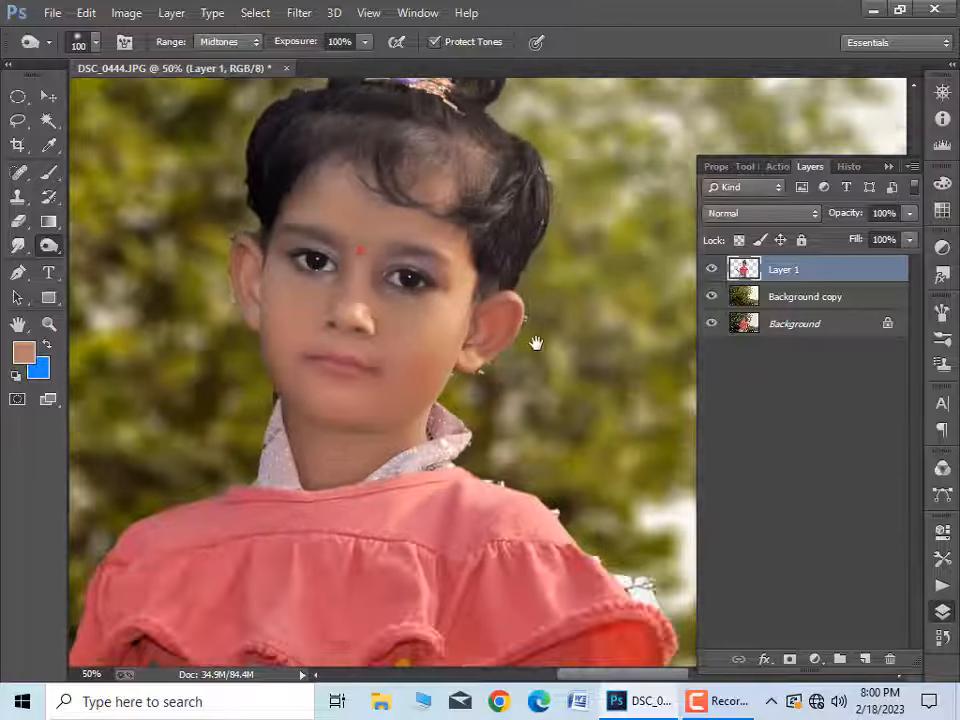
Step: Erase the white specks around the ear and earlobe on the shaded-hair side of Layer 1 with a 10 px eraser
{"action": "key", "text": "ctrl+plus"}
{"action": "key", "text": "ctrl+plus"}
{"action": "key", "text": "ctrl+plus"}
{"action": "mouse_move", "coordinate": [180, 357]}
{"action": "left_mouse_down"}
{"action": "mouse_move", "coordinate": [88, 589]}
{"action": "mouse_move", "coordinate": [31, 542]}
{"action": "left_mouse_up"}
{"action": "left_click", "coordinate": [18, 221]}
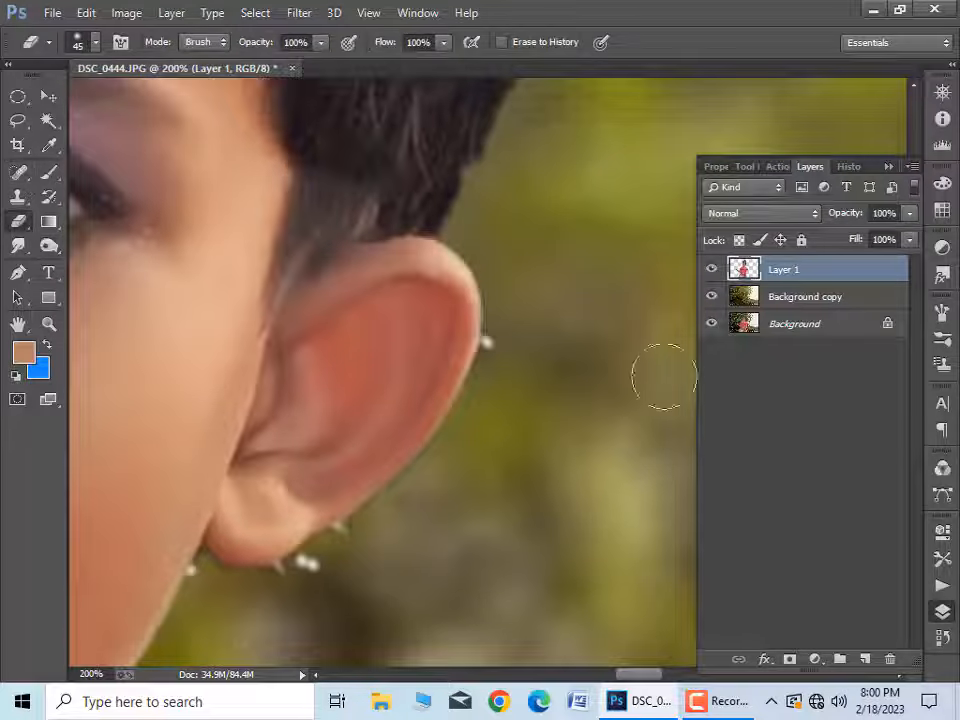
{"action": "scroll", "coordinate": [430, 390], "scroll_direction": "down", "scroll_amount": 3}
{"action": "key", "text": "bracketleft"}
{"action": "key", "text": "bracketleft"}
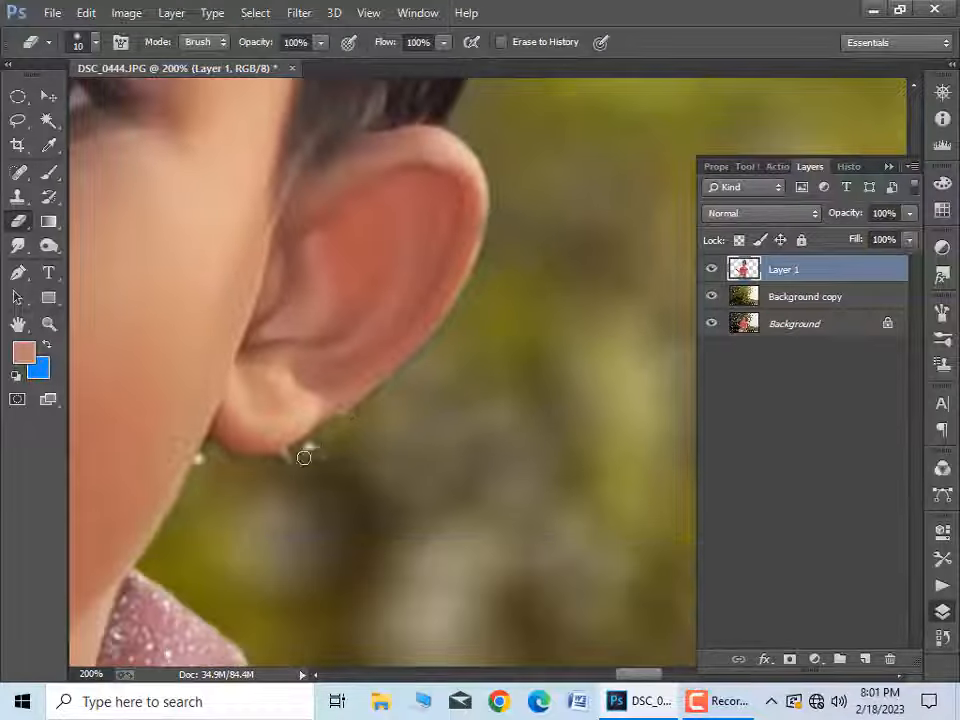
{"action": "left_click_drag", "start_coordinate": [304, 457], "coordinate": [298, 453]}
{"action": "left_click_drag", "start_coordinate": [198, 458], "coordinate": [205, 463]}
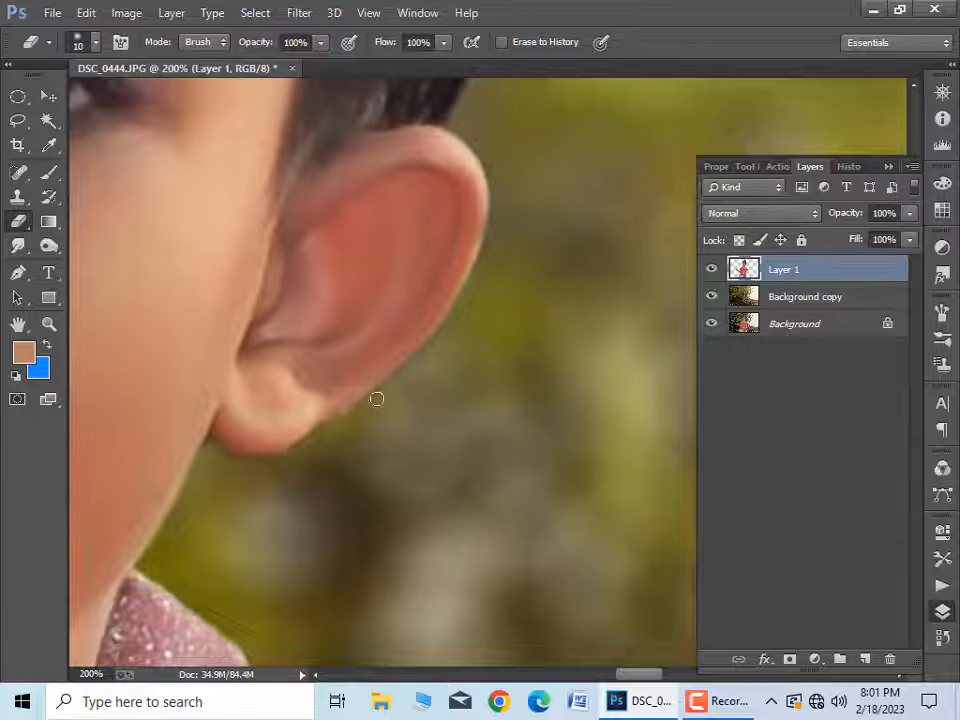
Step: Erase the leftover fringe on Layer 1 around the other ear, the jaw, the collar and the shoulder with a 20 px eraser
{"action": "key", "text": "ctrl+minus"}
{"action": "key", "text": "ctrl+minus"}
{"action": "left_click_drag", "start_coordinate": [245, 415], "coordinate": [416, 403]}
{"action": "key", "text": "ctrl+plus"}
{"action": "left_click_drag", "start_coordinate": [219, 170], "coordinate": [337, 411]}
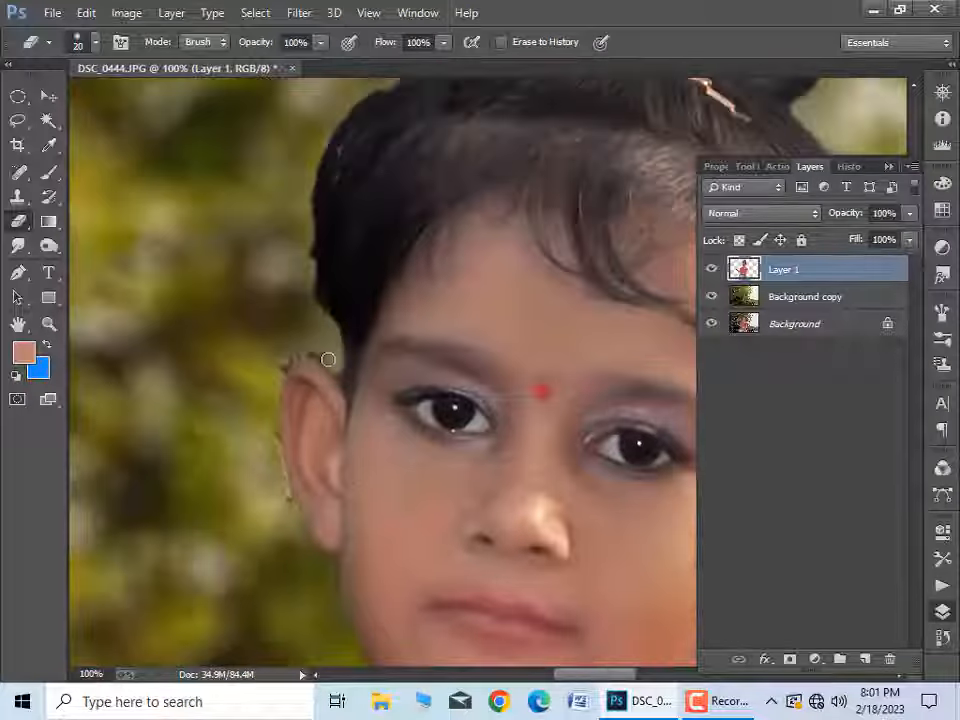
{"action": "mouse_move", "coordinate": [328, 359]}
{"action": "left_mouse_down"}
{"action": "mouse_move", "coordinate": [272, 379]}
{"action": "mouse_move", "coordinate": [293, 233]}
{"action": "left_mouse_up"}
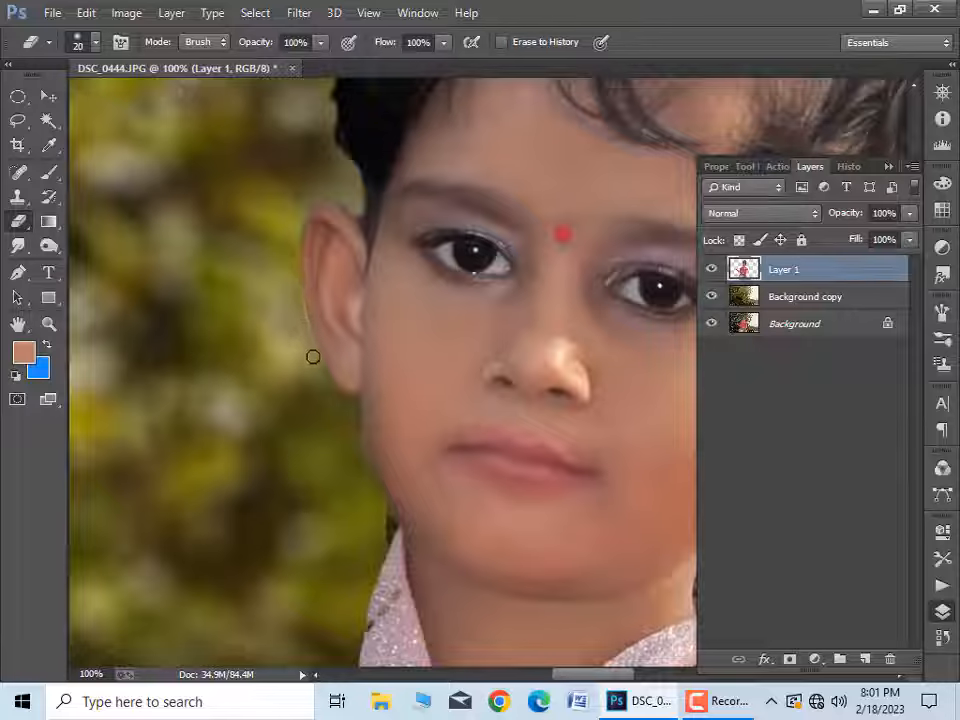
{"action": "left_click_drag", "start_coordinate": [313, 357], "coordinate": [331, 182]}
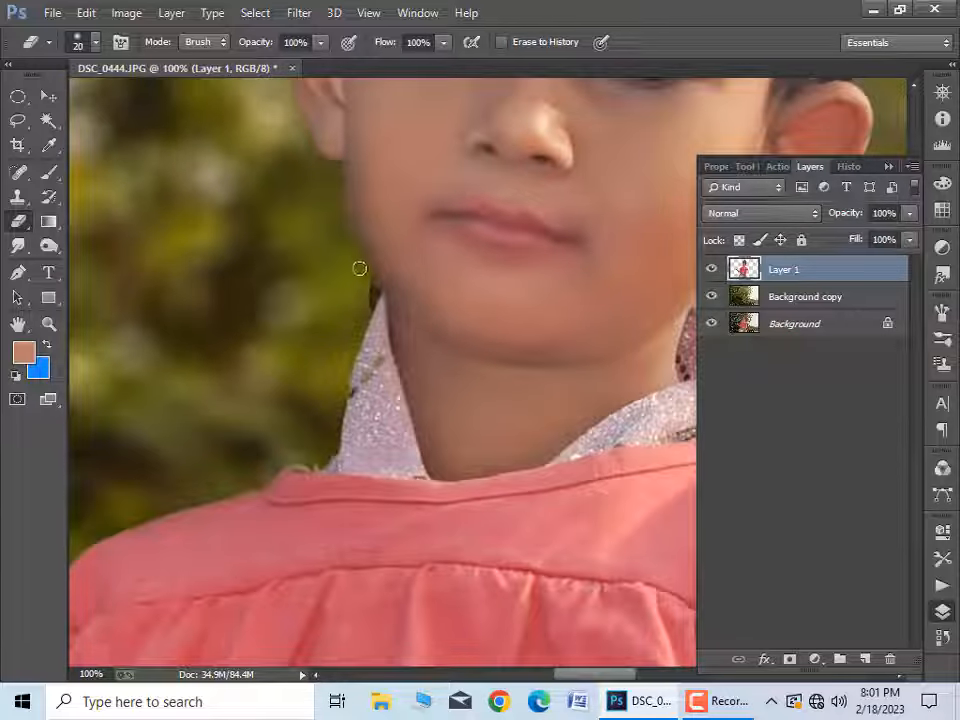
{"action": "left_click_drag", "start_coordinate": [367, 291], "coordinate": [407, 181]}
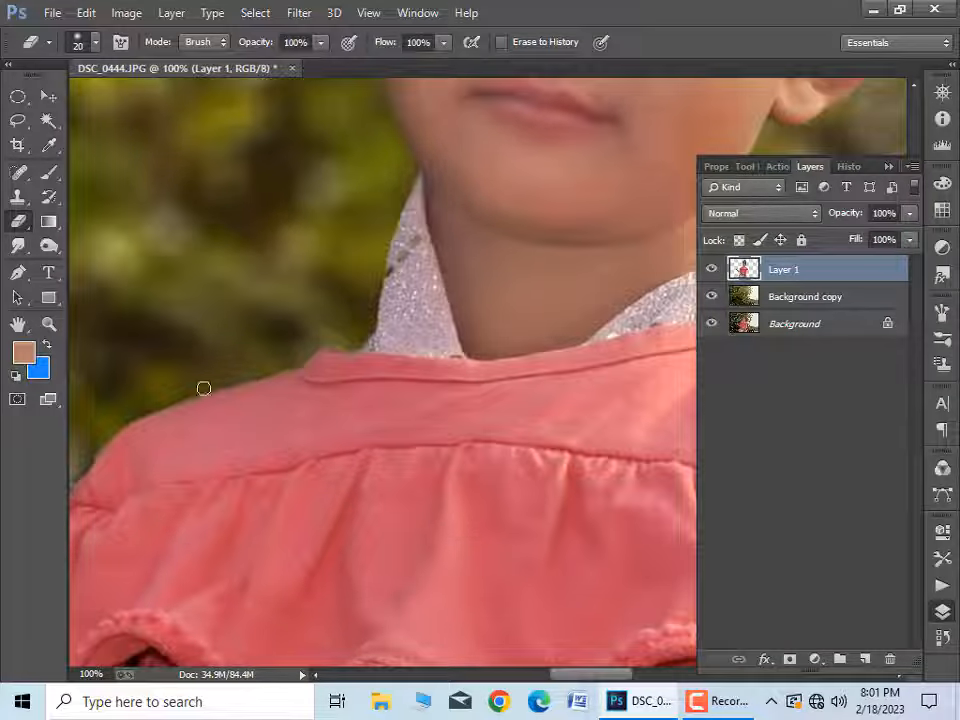
{"action": "scroll", "coordinate": [203, 388], "scroll_direction": "down", "scroll_amount": 5}
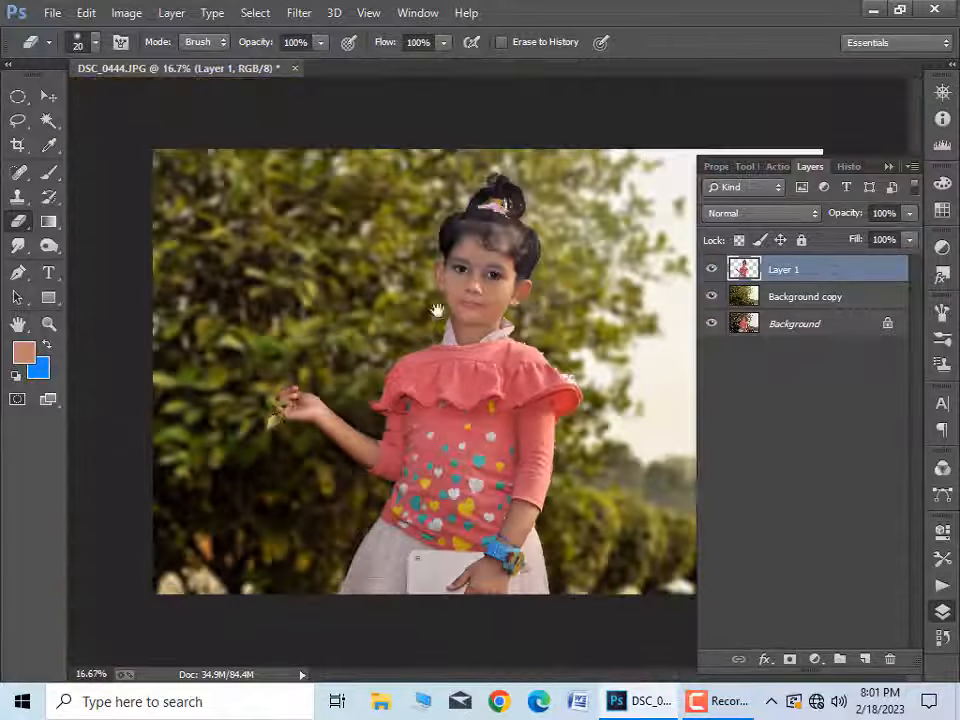
Step: Try to erase a vertical strip of blurred foliage on the background copy with an enlarged eraser
{"action": "left_click", "coordinate": [785, 298]}
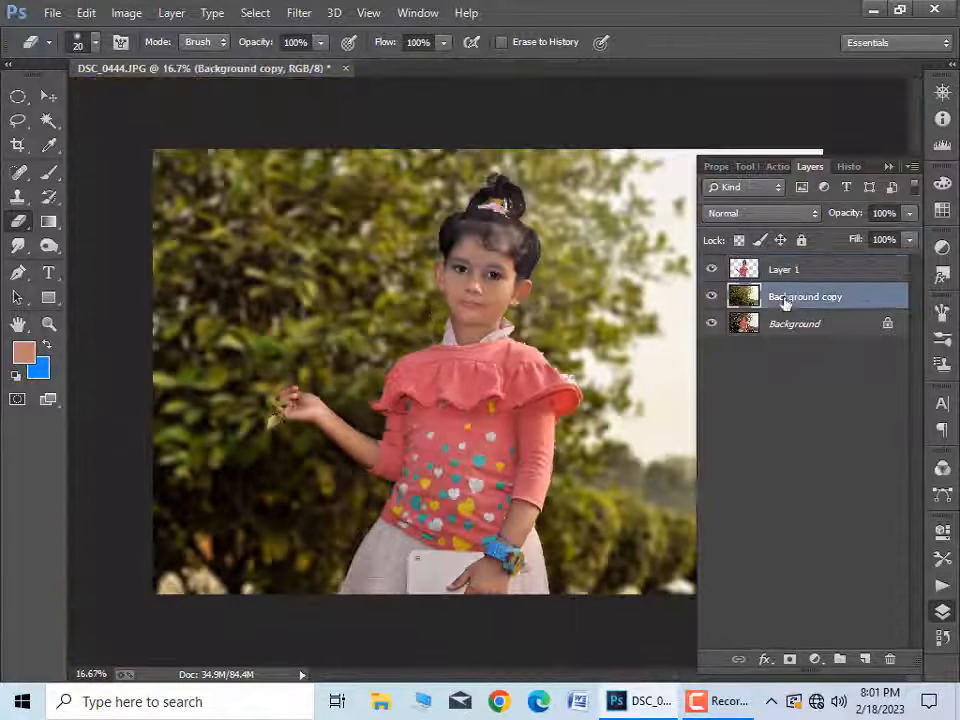
{"action": "key", "text": "]"}
{"action": "key", "text": "]"}
{"action": "key", "text": "]"}
{"action": "key", "text": "]"}
{"action": "key", "text": "]"}
{"action": "key", "text": "]"}
{"action": "key", "text": "]"}
{"action": "key", "text": "]"}
{"action": "key", "text": "]"}
{"action": "key", "text": "]"}
{"action": "key", "text": "]"}
{"action": "key", "text": "]"}
{"action": "key", "text": "]"}
{"action": "key", "text": "]"}
{"action": "key", "text": "]"}
{"action": "key", "text": "]"}
{"action": "key", "text": "]"}
{"action": "key", "text": "]"}
{"action": "key", "text": "]"}
{"action": "key", "text": "]"}
{"action": "mouse_move", "coordinate": [191, 211]}
{"action": "left_mouse_down"}
{"action": "mouse_move", "coordinate": [199, 461]}
{"action": "mouse_move", "coordinate": [191, 621]}
{"action": "left_mouse_up"}
{"action": "key", "text": "ctrl+z"}
Step: Try to erase the blurred background copy around the raised hand with a soft 250 px eraser
{"action": "scroll", "coordinate": [250, 400], "scroll_direction": "up", "scroll_amount": 2}
{"action": "key", "text": "["}
{"action": "key", "text": "["}
{"action": "key", "text": "["}
{"action": "key", "text": "["}
{"action": "key", "text": "["}
{"action": "key", "text": "["}
{"action": "key", "text": "["}
{"action": "key", "text": "["}
{"action": "key", "text": "["}
{"action": "key", "text": "["}
{"action": "key", "text": "["}
{"action": "key", "text": "["}
{"action": "key", "text": "["}
{"action": "key", "text": "["}
{"action": "key", "text": "["}
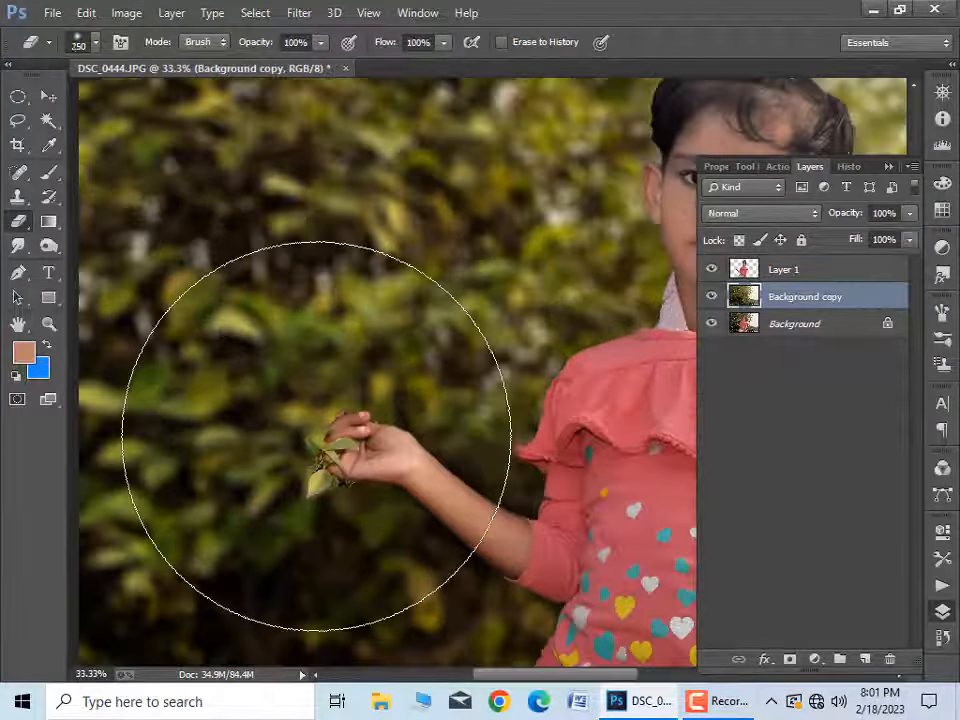
{"action": "key", "text": "]"}
{"action": "right_click", "coordinate": [327, 441]}
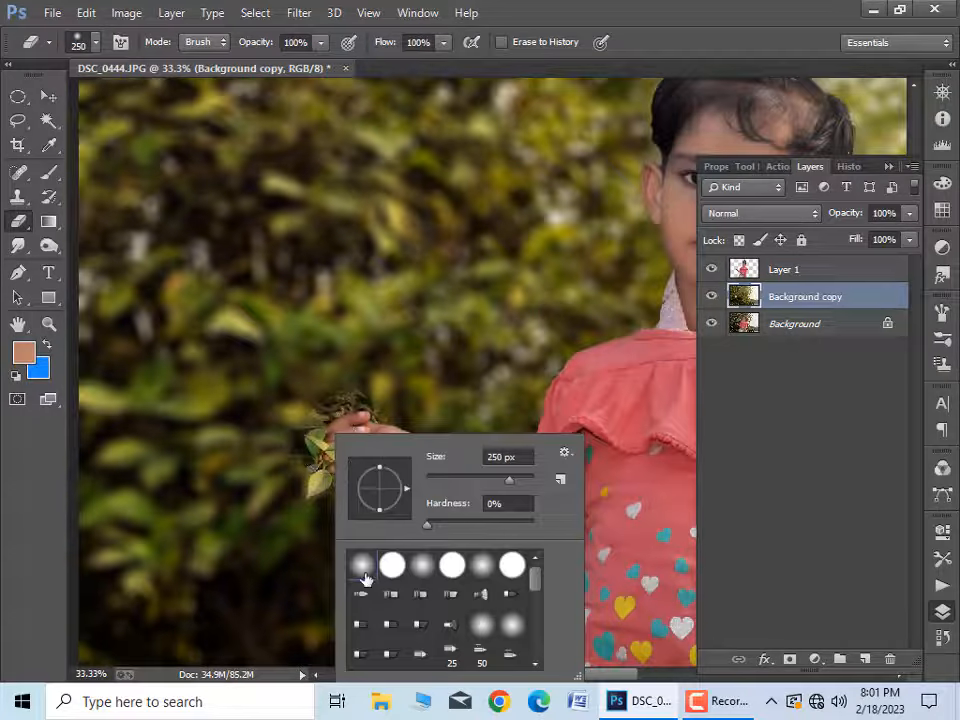
{"action": "left_click", "coordinate": [487, 627]}
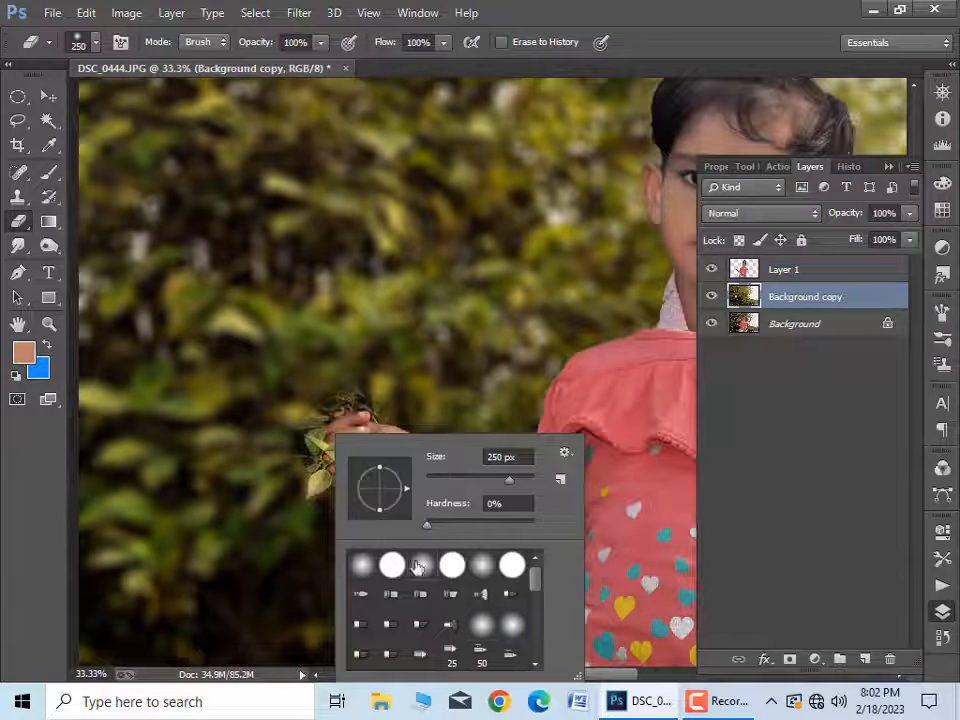
{"action": "left_click", "coordinate": [338, 402]}
Step: Try larger eraser strokes up to 1200 px on the background copy's foliage, and undo the erasing
{"action": "key", "text": "]"}
{"action": "key", "text": "]"}
{"action": "mouse_move", "coordinate": [325, 408]}
{"action": "left_mouse_down"}
{"action": "mouse_move", "coordinate": [343, 467]}
{"action": "mouse_move", "coordinate": [230, 375]}
{"action": "mouse_move", "coordinate": [223, 675]}
{"action": "left_mouse_up"}
{"action": "scroll", "coordinate": [228, 372], "scroll_direction": "down", "scroll_amount": 2}
{"action": "key", "text": "]"}
{"action": "key", "text": "]"}
{"action": "key", "text": "]"}
{"action": "key", "text": "]"}
{"action": "key", "text": "]"}
{"action": "key", "text": "]"}
{"action": "key", "text": "]"}
{"action": "key", "text": "]"}
{"action": "scroll", "coordinate": [443, 448], "scroll_direction": "down", "scroll_amount": 1}
{"action": "scroll", "coordinate": [443, 448], "scroll_direction": "up", "scroll_amount": 2}
{"action": "mouse_move", "coordinate": [443, 448]}
{"action": "left_mouse_down"}
{"action": "mouse_move", "coordinate": [407, 608]}
{"action": "mouse_move", "coordinate": [478, 510]}
{"action": "left_mouse_up"}
{"action": "key", "text": "ctrl+z"}
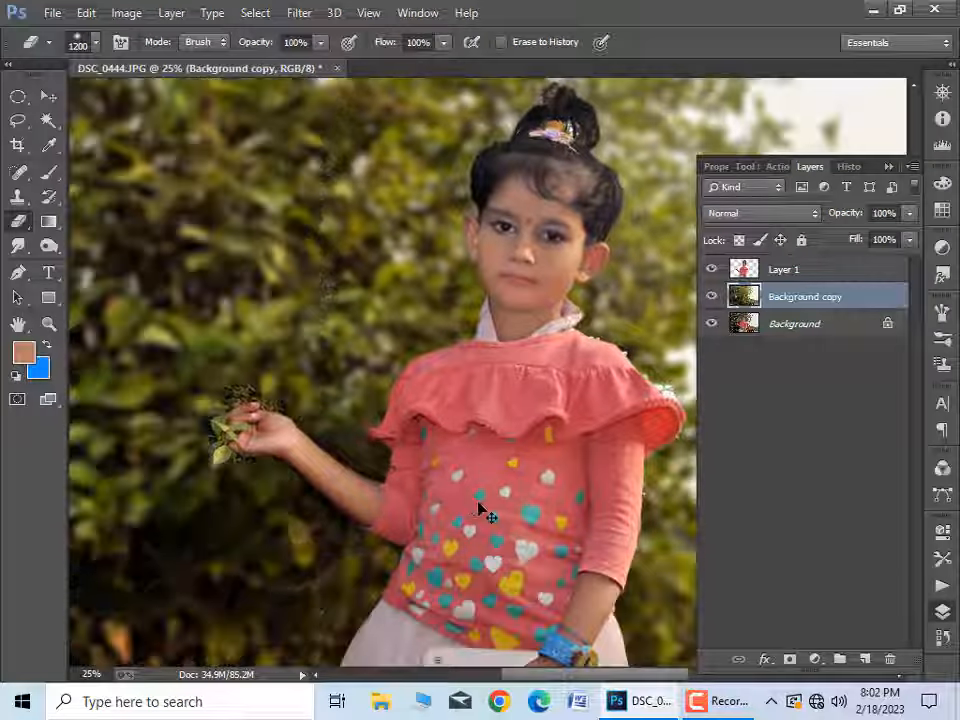
{"action": "key", "text": "ctrl+alt+z"}
{"action": "key", "text": "ctrl+plus"}
{"action": "key", "text": "ctrl+plus"}
Step: Try to reveal the sharp leaves beside the fingers by erasing the background copy with an 80 px and a 40 px eraser
{"action": "left_click_drag", "start_coordinate": [253, 481], "coordinate": [705, 409]}
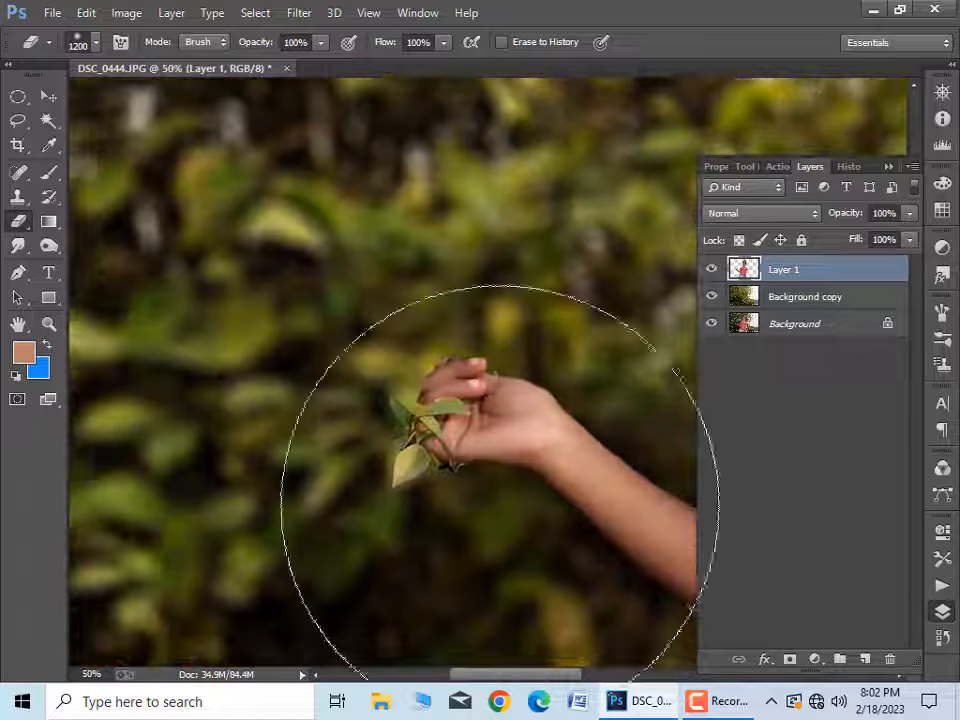
{"action": "key", "text": "ctrl+plus"}
{"action": "left_click_drag", "start_coordinate": [434, 419], "coordinate": [461, 422]}
{"action": "key", "text": "["}
{"action": "key", "text": "["}
{"action": "key", "text": "["}
{"action": "key", "text": "["}
{"action": "key", "text": "["}
{"action": "key", "text": "["}
{"action": "key", "text": "["}
{"action": "key", "text": "["}
{"action": "key", "text": "["}
{"action": "key", "text": "["}
{"action": "key", "text": "["}
{"action": "key", "text": "["}
{"action": "key", "text": "["}
{"action": "key", "text": "["}
{"action": "key", "text": "["}
{"action": "key", "text": "["}
{"action": "key", "text": "["}
{"action": "key", "text": "alt+["}
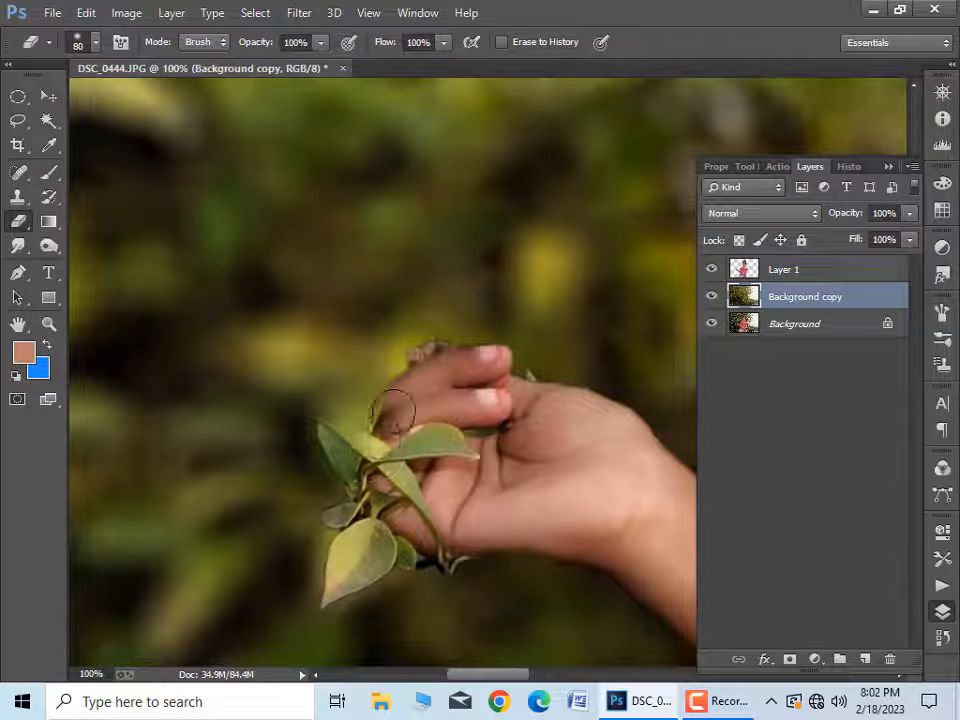
{"action": "left_click_drag", "start_coordinate": [356, 439], "coordinate": [331, 428]}
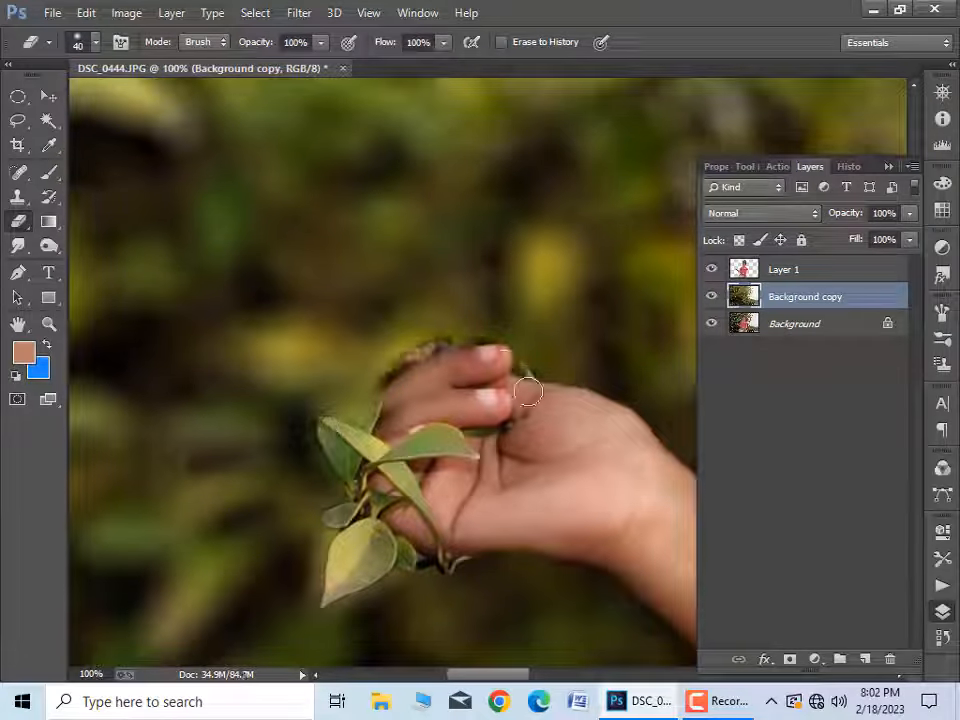
{"action": "key", "text": "ctrl+alt+z"}
{"action": "key", "text": "ctrl+alt+z"}
{"action": "key", "text": "ctrl+alt+z"}
Step: Erase the background copy around the held leaves and below the palm with a 40 px eraser to reveal the original twig
{"action": "left_click_drag", "start_coordinate": [452, 454], "coordinate": [428, 396]}
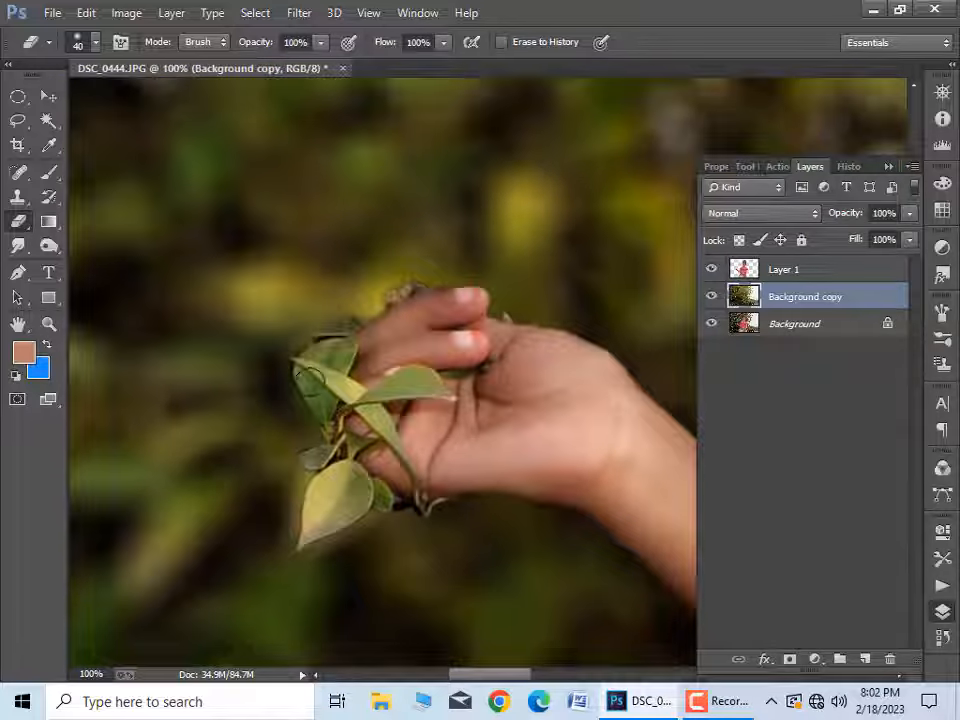
{"action": "left_click_drag", "start_coordinate": [442, 533], "coordinate": [409, 610]}
{"action": "left_click_drag", "start_coordinate": [409, 612], "coordinate": [410, 466]}
{"action": "left_click_drag", "start_coordinate": [515, 369], "coordinate": [484, 425]}
{"action": "mouse_move", "coordinate": [410, 446]}
{"action": "left_mouse_down"}
{"action": "mouse_move", "coordinate": [483, 454]}
{"action": "mouse_move", "coordinate": [384, 451]}
{"action": "mouse_move", "coordinate": [517, 449]}
{"action": "mouse_move", "coordinate": [434, 462]}
{"action": "mouse_move", "coordinate": [508, 461]}
{"action": "left_mouse_up"}
{"action": "left_click_drag", "start_coordinate": [544, 387], "coordinate": [528, 498]}
Step: Erase the dark fringe above the fingers and along the palm edge on Layer 1 with a 25 px eraser
{"action": "key", "text": "alt+bracketright"}
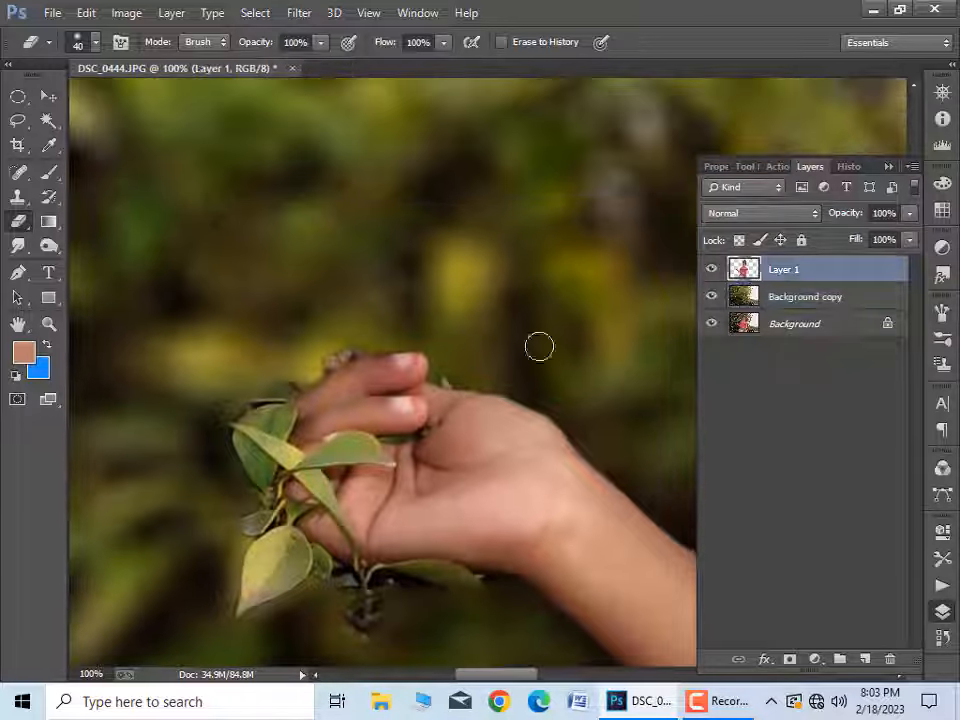
{"action": "key", "text": "bracketleft"}
{"action": "key", "text": "bracketleft"}
{"action": "key", "text": "bracketleft"}
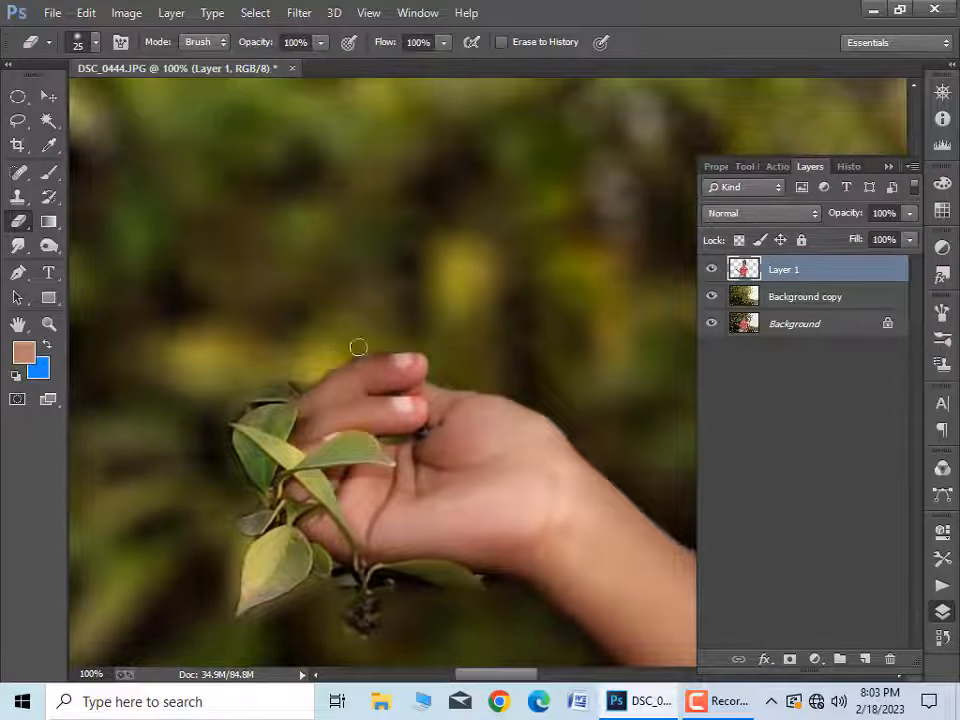
{"action": "key", "text": "bracketright"}
{"action": "key", "text": "bracketright"}
{"action": "key", "text": "bracketright"}
{"action": "key", "text": "ctrl+minus"}
{"action": "key", "text": "ctrl+minus"}
{"action": "key", "text": "ctrl+minus"}
{"action": "key", "text": "ctrl+plus"}
{"action": "key", "text": "ctrl+plus"}
{"action": "key", "text": "ctrl+plus"}
Step: Check the erased area around the hand by hiding and showing Layer 1 and the background copy in turn
{"action": "left_click", "coordinate": [711, 269]}
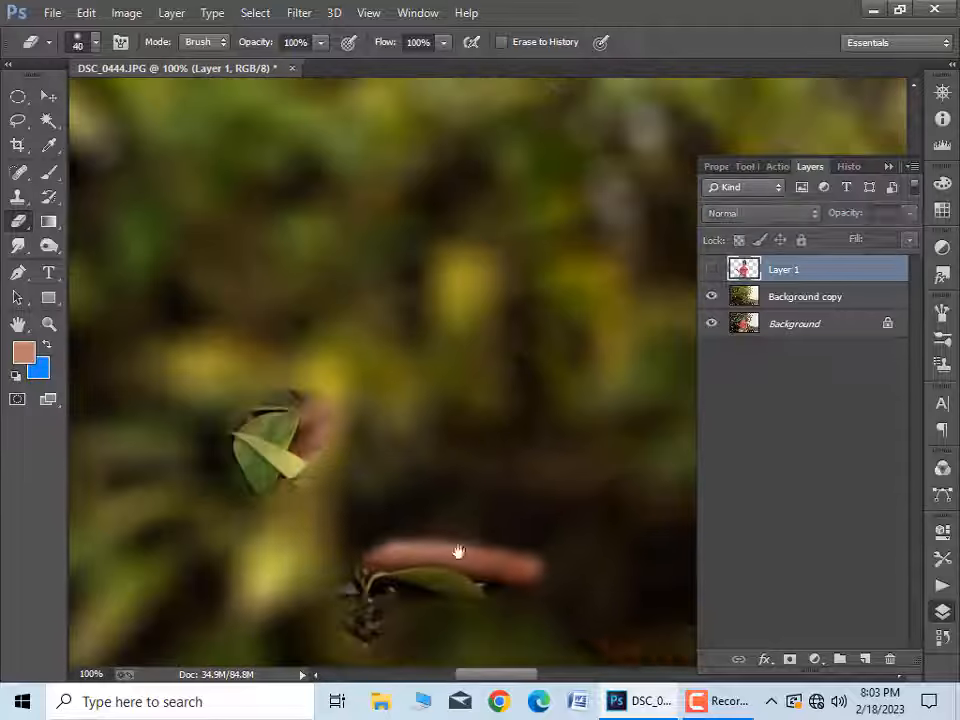
{"action": "left_click_drag", "start_coordinate": [458, 552], "coordinate": [480, 392]}
{"action": "left_click", "coordinate": [711, 269]}
{"action": "left_click", "coordinate": [711, 297]}
{"action": "left_click_drag", "start_coordinate": [500, 450], "coordinate": [500, 393]}
{"action": "left_click", "coordinate": [711, 297]}
Step: Refine the erased area of the background copy around the twig below the palm with a small eraser of 25 to 35 px
{"action": "key", "text": "bracketleft"}
{"action": "key", "text": "bracketleft"}
{"action": "key", "text": "bracketleft"}
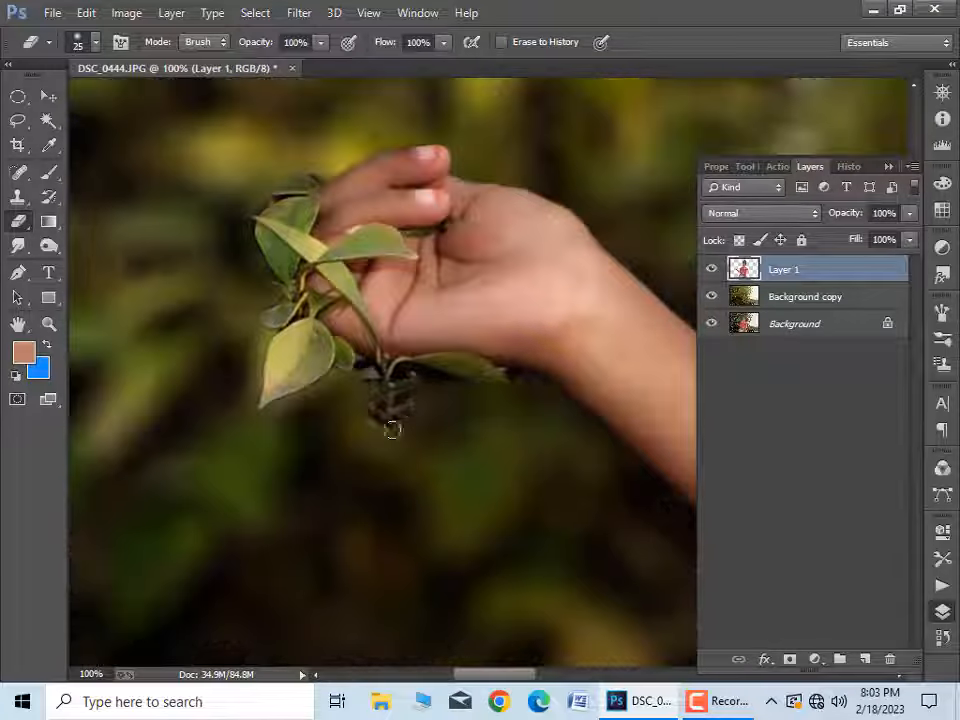
{"action": "key", "text": "alt+bracketleft"}
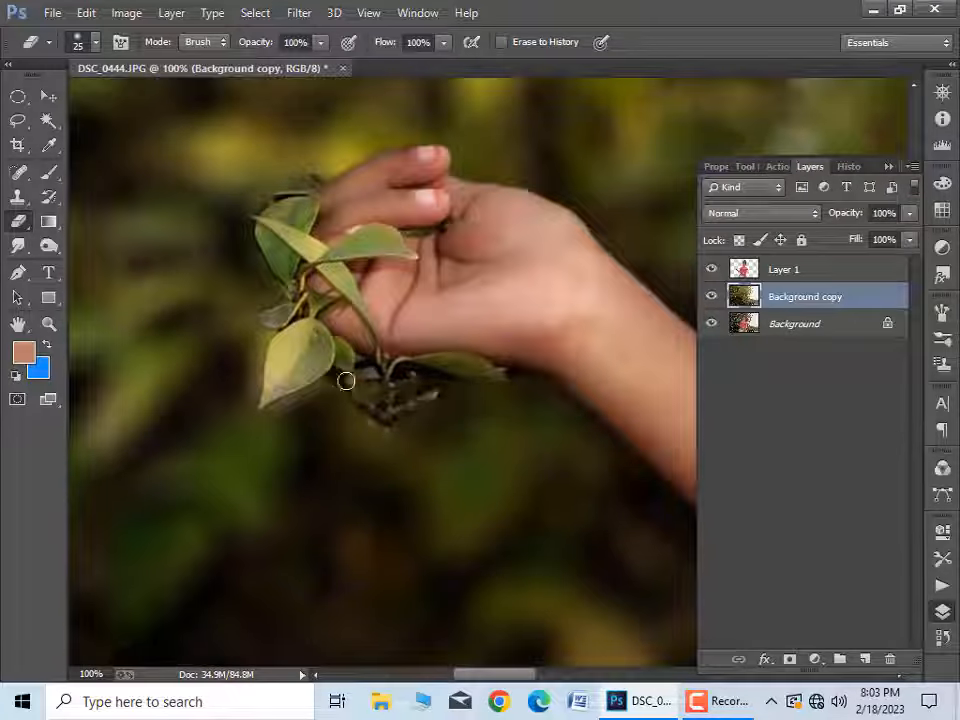
{"action": "key", "text": "ctrl+minus"}
{"action": "key", "text": "ctrl+minus"}
{"action": "key", "text": "ctrl+minus"}
{"action": "key", "text": "ctrl+minus"}
{"action": "key", "text": "ctrl+minus"}
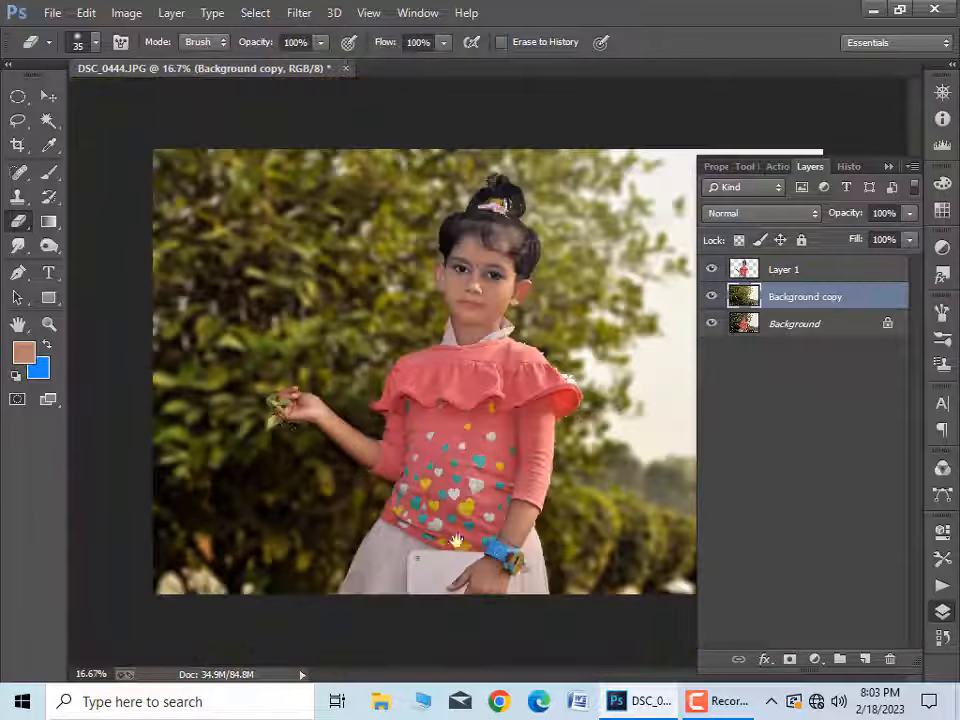
Step: Brighten the background copy by adjusting its tonal values with the Camera Raw Filter
{"action": "key", "text": "ctrl+l"}
{"action": "key", "text": "Escape"}
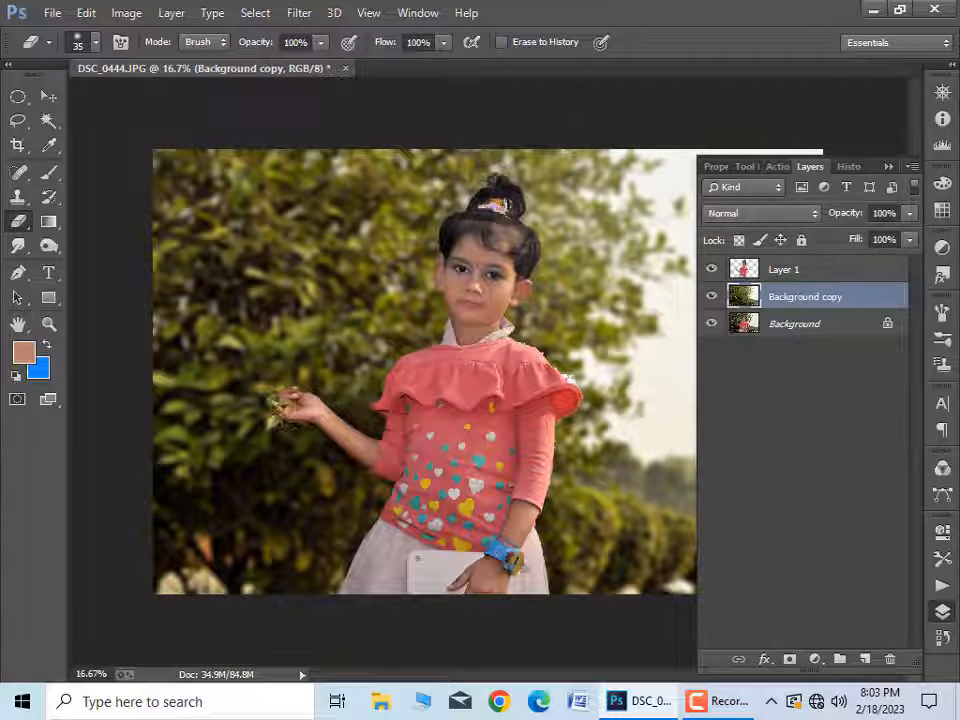
{"action": "left_click", "coordinate": [299, 12]}
{"action": "left_click", "coordinate": [418, 123]}
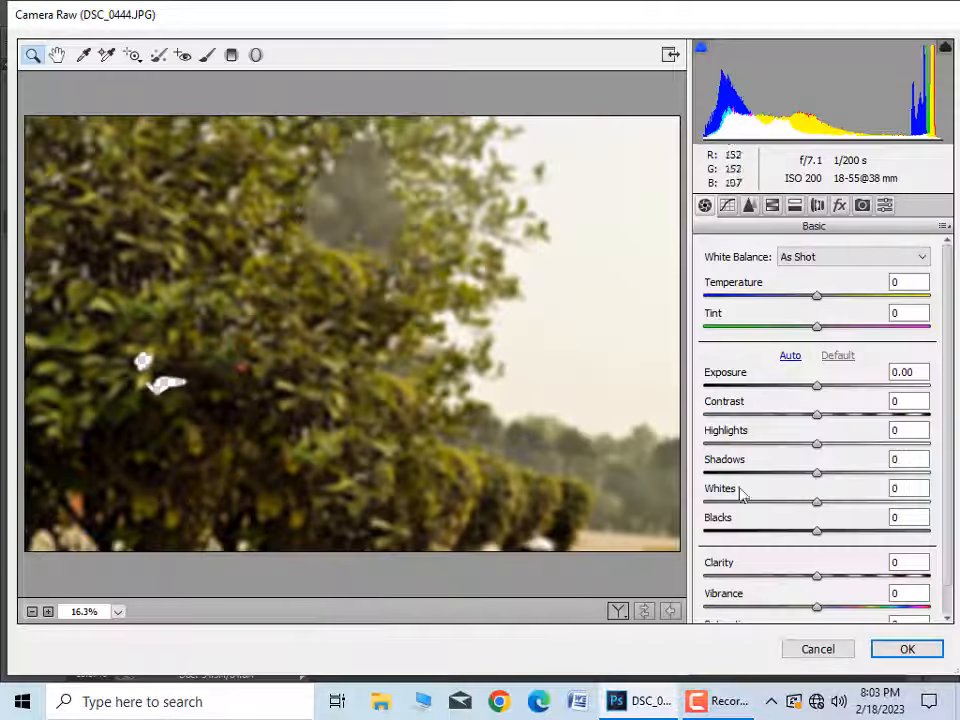
{"action": "mouse_move", "coordinate": [815, 533]}
{"action": "left_mouse_down"}
{"action": "mouse_move", "coordinate": [834, 540]}
{"action": "mouse_move", "coordinate": [816, 542]}
{"action": "left_mouse_up"}
{"action": "left_click_drag", "start_coordinate": [817, 474], "coordinate": [936, 500]}
{"action": "type", "text": "00"}
{"action": "left_click", "coordinate": [926, 651]}
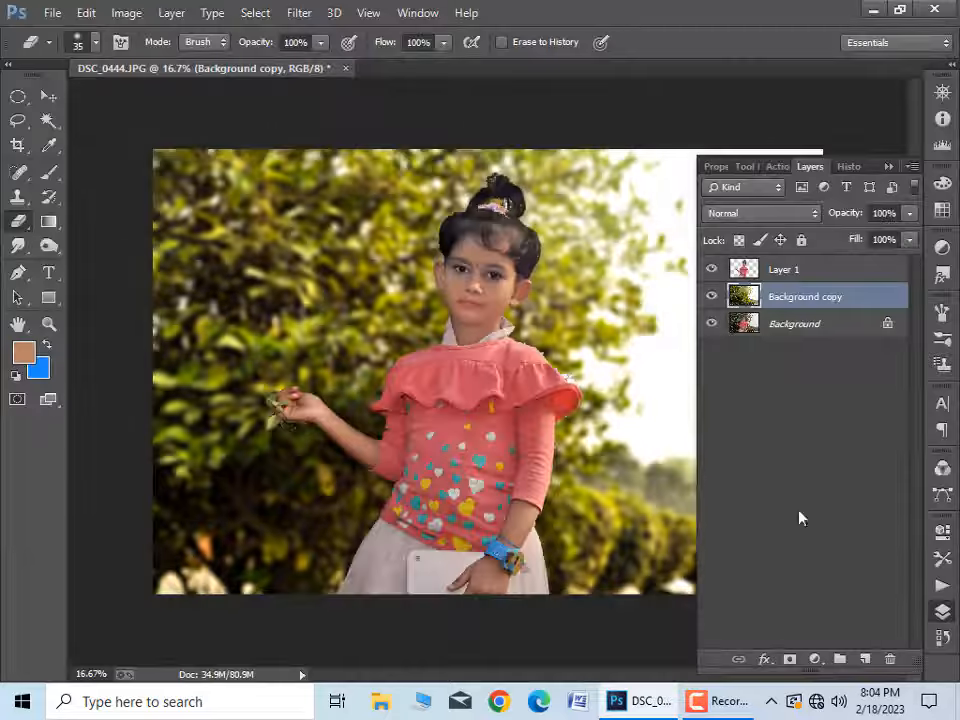
Step: Apply Auto Contrast to the girl's cutout on Layer 1
{"action": "key", "text": "ctrl+plus"}
{"action": "left_click_drag", "start_coordinate": [527, 160], "coordinate": [443, 454]}
{"action": "key", "text": "ctrl+plus"}
{"action": "left_click", "coordinate": [410, 475], "text": "ctrl"}
{"action": "left_click_drag", "start_coordinate": [355, 490], "coordinate": [396, 322]}
{"action": "left_click", "coordinate": [126, 13]}
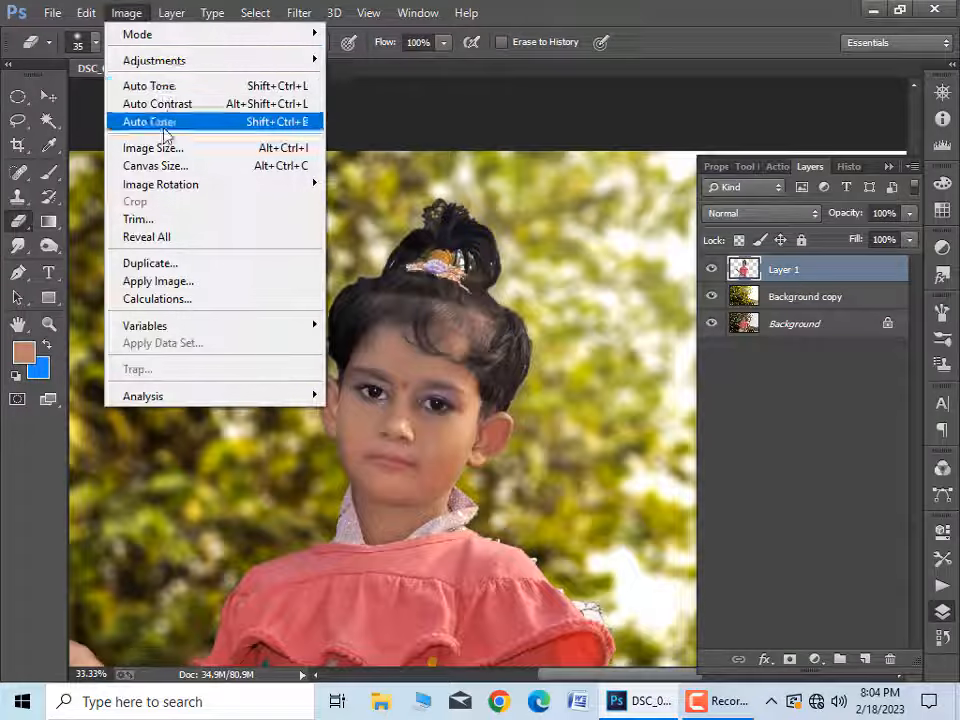
{"action": "mouse_move", "coordinate": [175, 60]}
{"action": "left_click", "coordinate": [514, 80]}
{"action": "left_click", "coordinate": [906, 174]}
{"action": "left_click", "coordinate": [127, 13]}
{"action": "left_click", "coordinate": [164, 105]}
Step: Brighten the girl on Layer 1 with the Camera Raw Filter by setting Whites to +53
{"action": "left_click", "coordinate": [307, 15]}
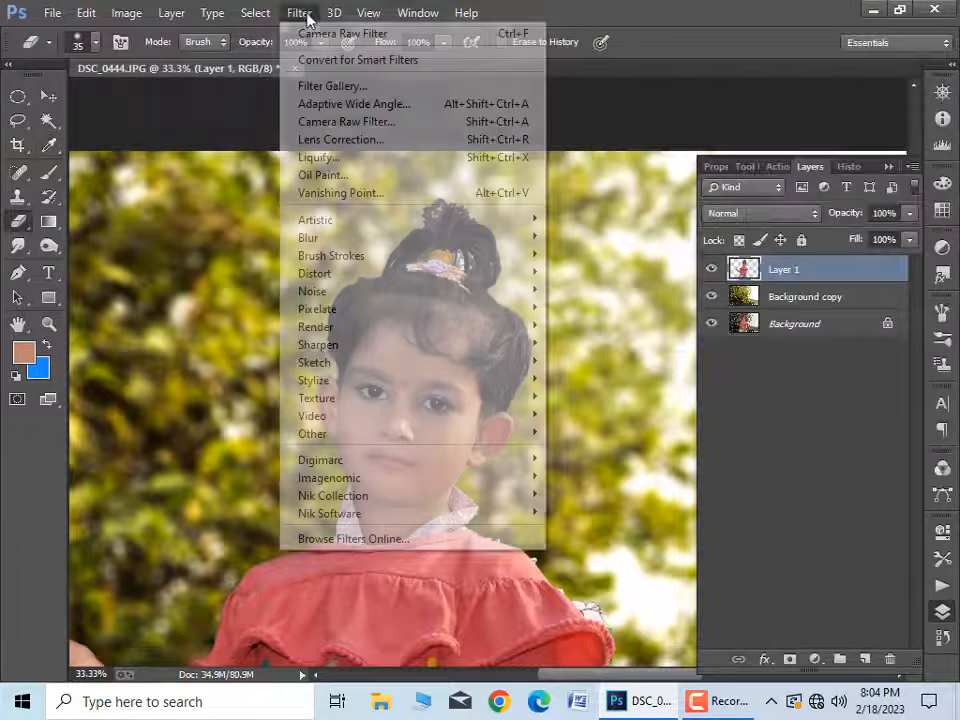
{"action": "left_click", "coordinate": [370, 104]}
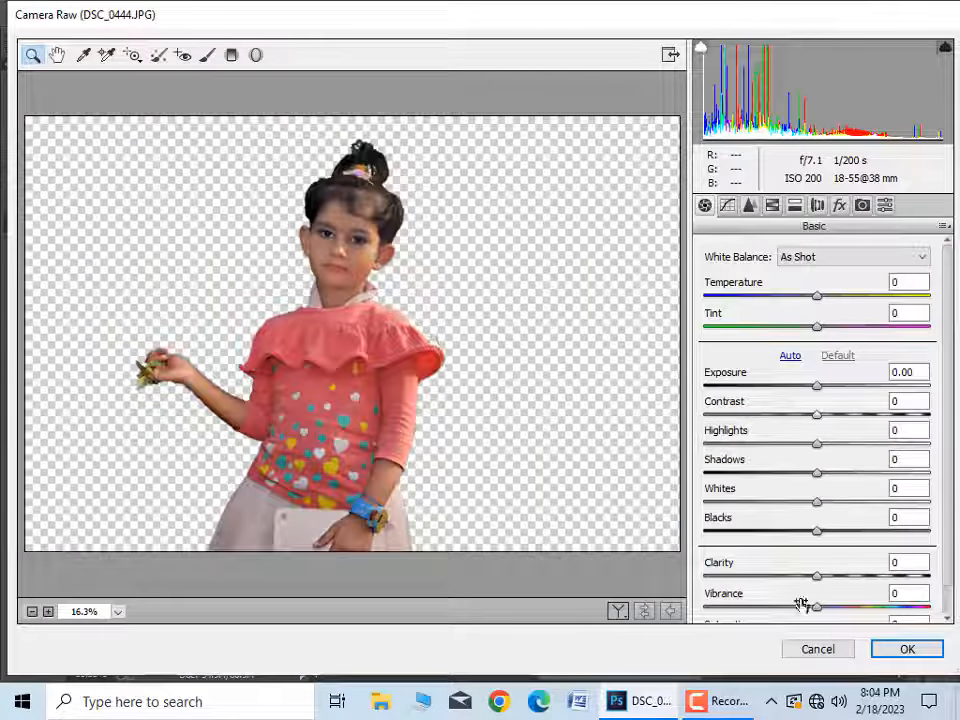
{"action": "left_click_drag", "start_coordinate": [812, 503], "coordinate": [889, 510]}
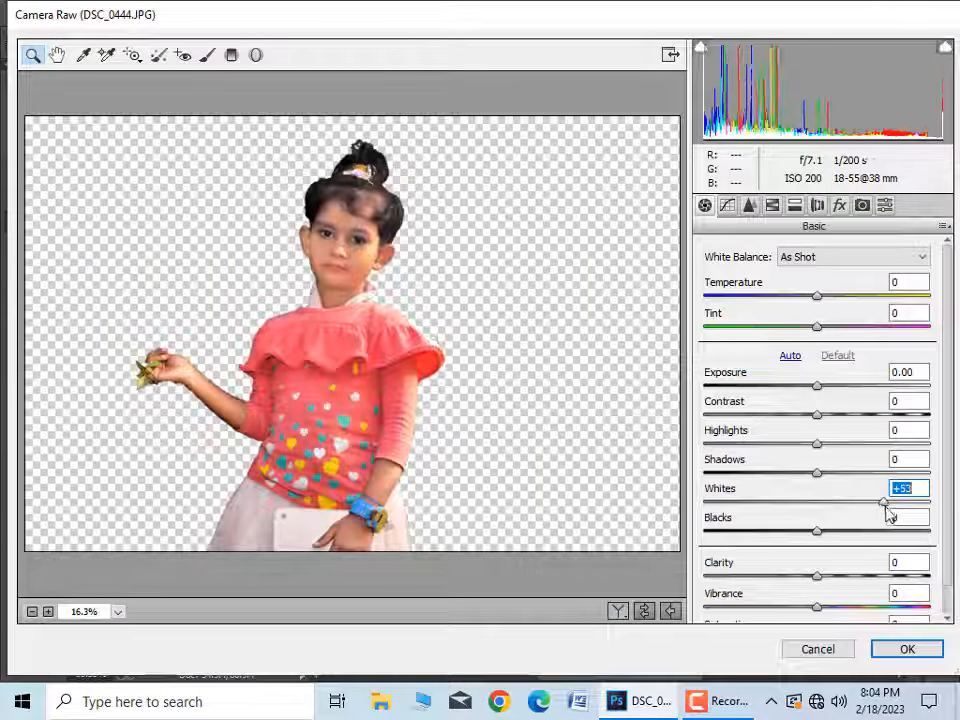
{"action": "left_click", "coordinate": [874, 652]}
{"action": "scroll", "coordinate": [520, 474], "scroll_direction": "down", "scroll_amount": 3}
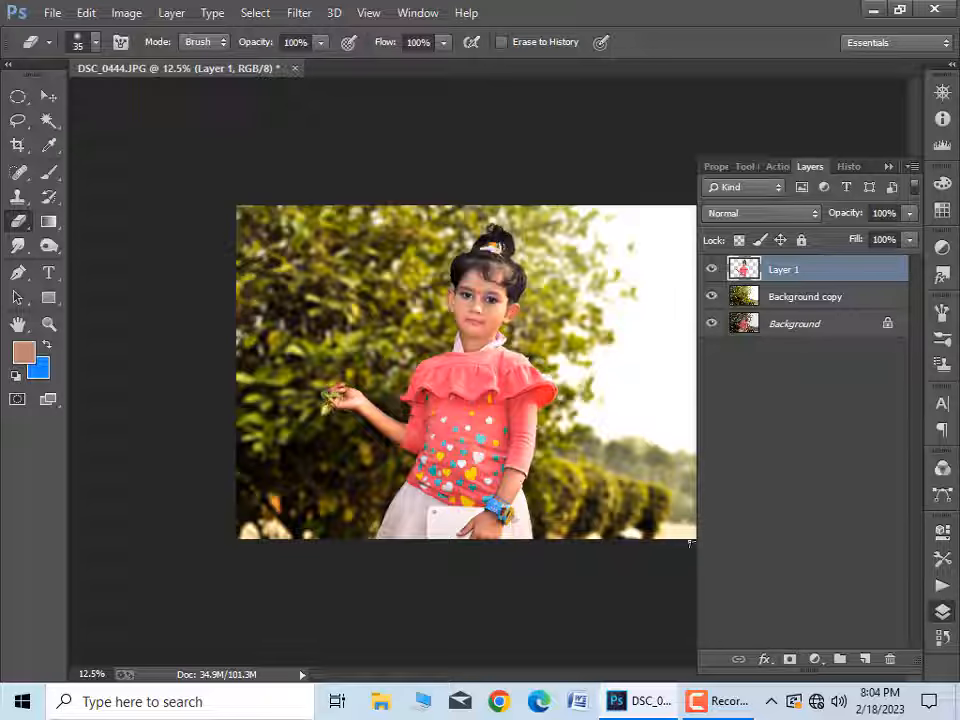